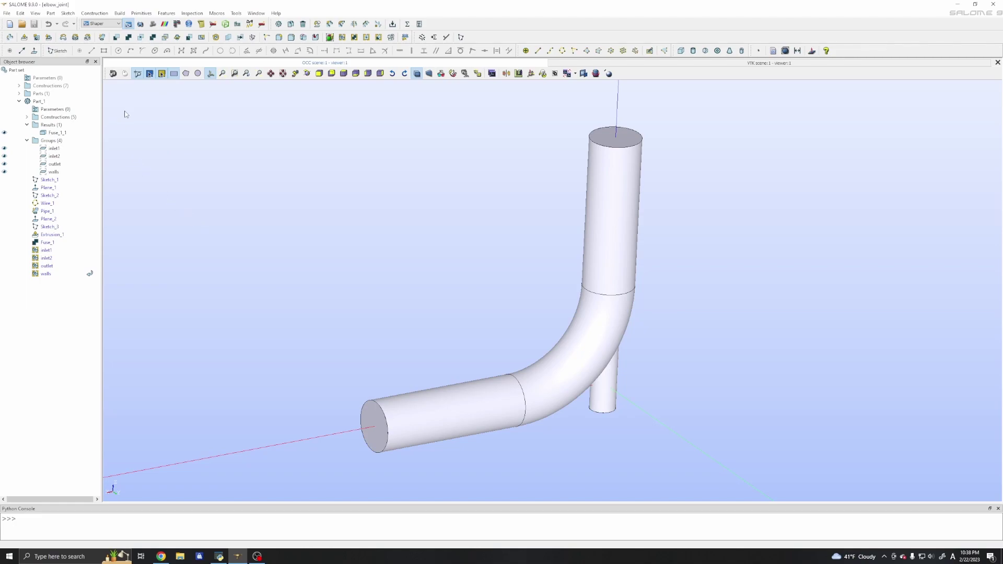
Step: Switch SALOME to the Mesh module from the module toolbar
left_click(153, 25)
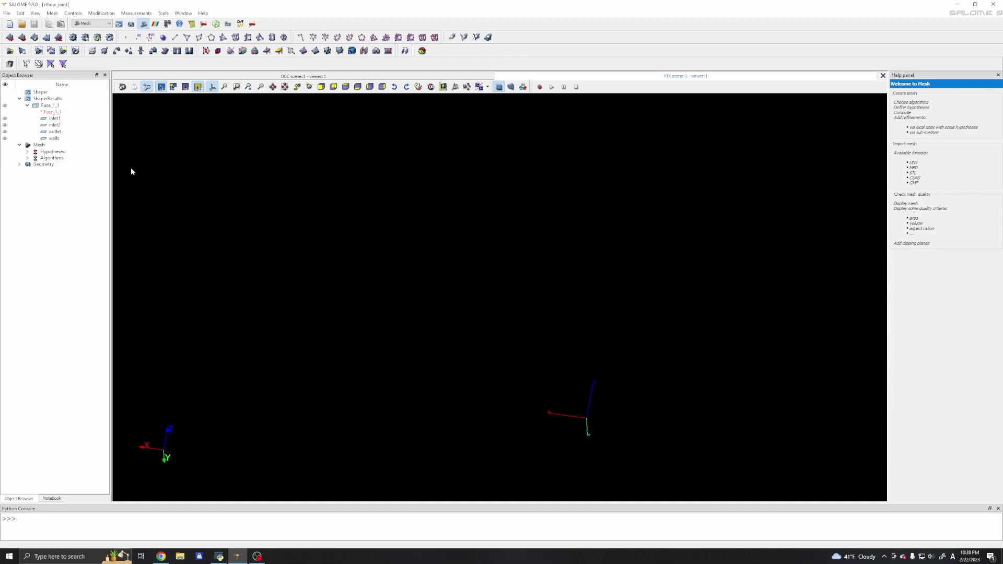
Step: Show Fuse_1_1 in the viewer and rotate it to see the pipe's upper end
left_click(6, 107)
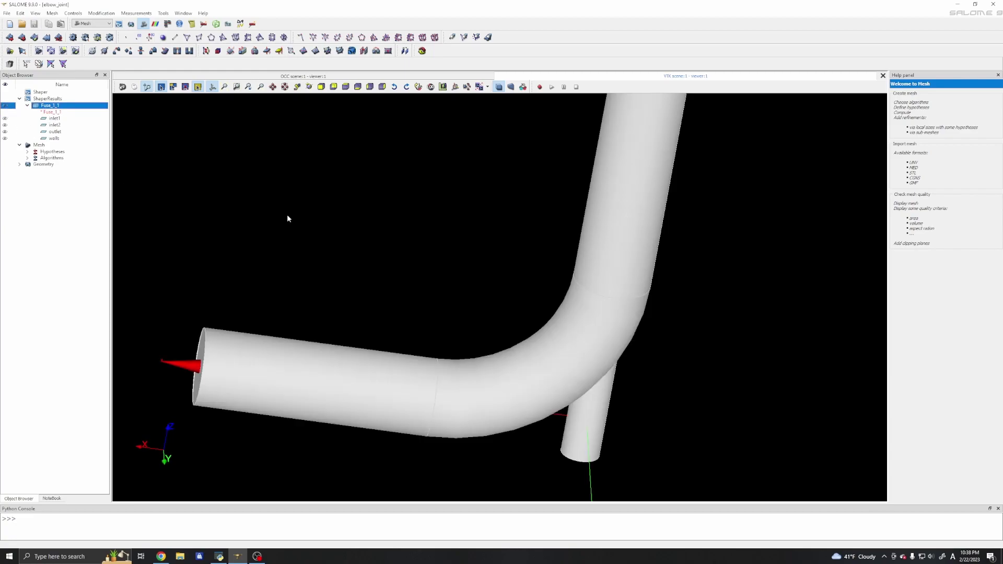
mouse_move(309, 220)
left_mouse_down()
mouse_move(358, 248)
mouse_move(353, 283)
mouse_move(638, 280)
mouse_move(638, 249)
left_mouse_up()
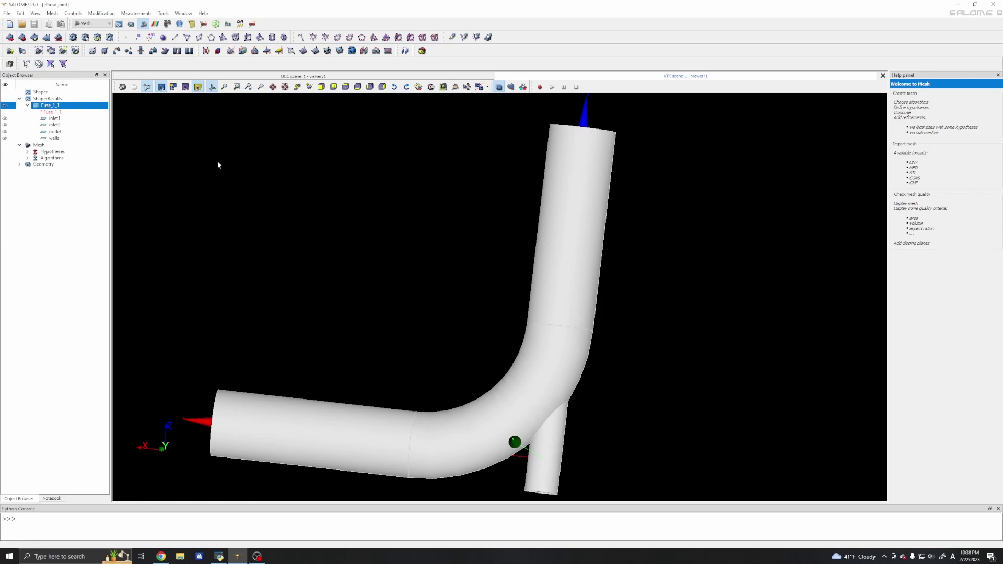
scroll(220, 165, "down", 1)
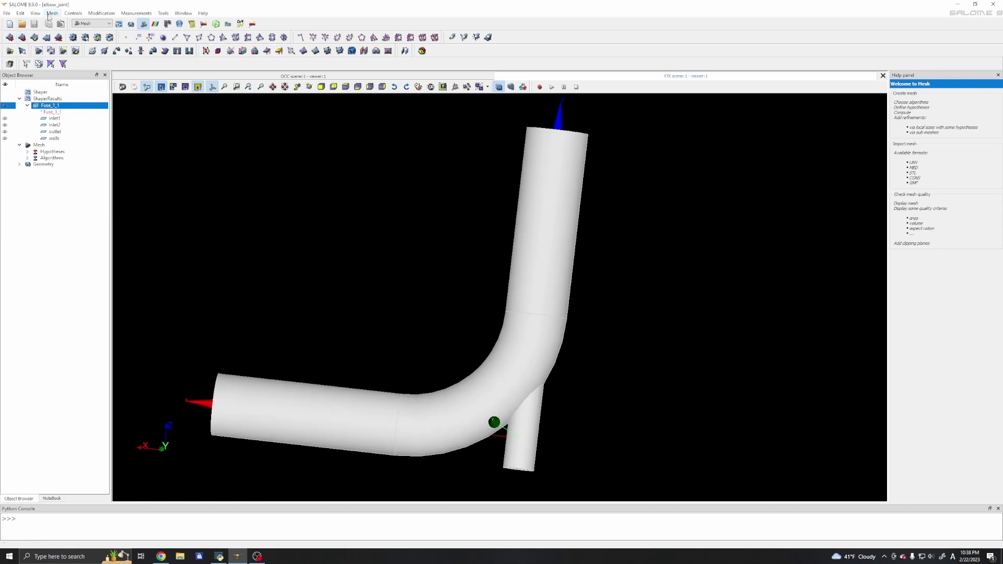
Step: Start a new mesh on Fuse_1_1 with the mesh type left as Any
left_click(50, 14)
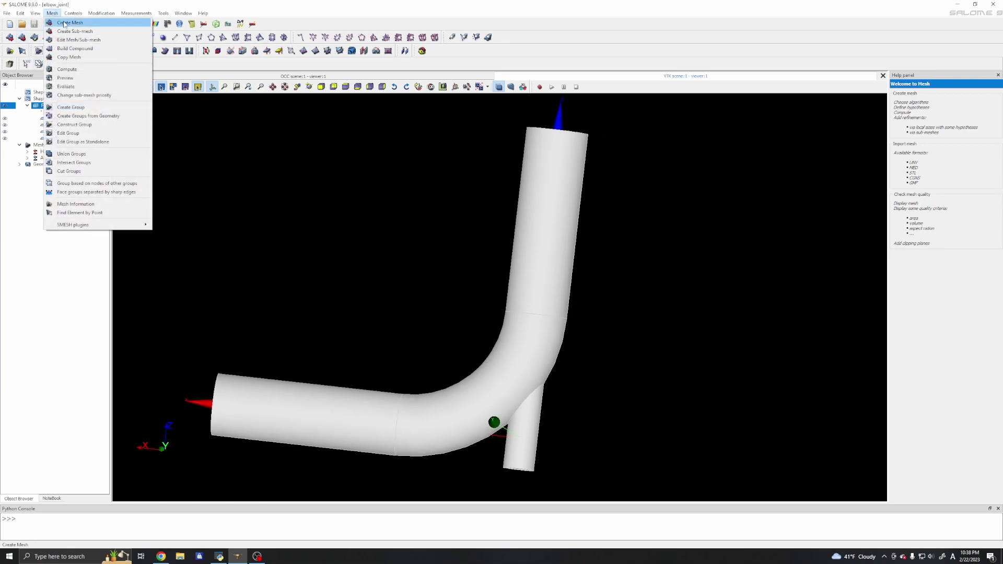
left_click(65, 24)
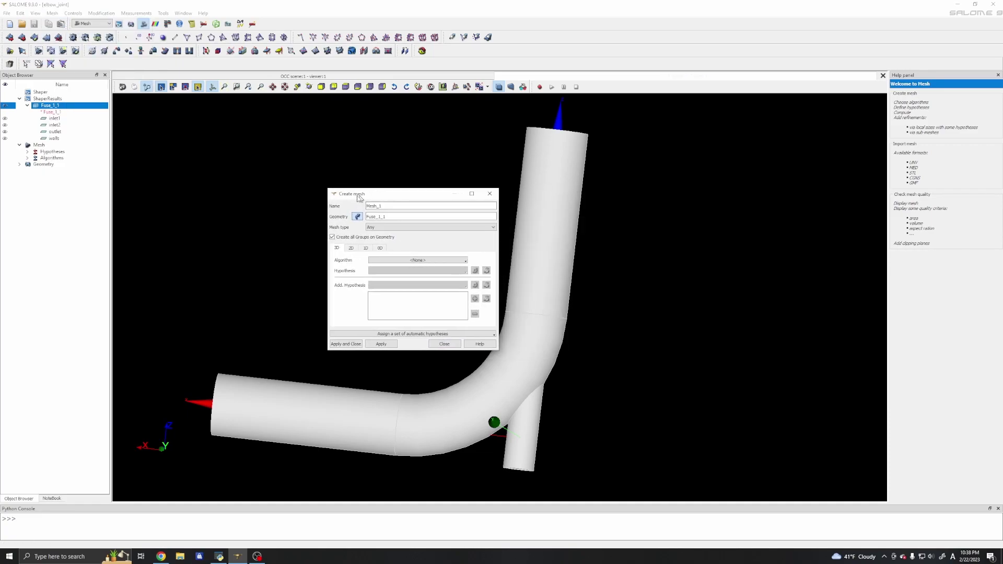
left_click_drag(350, 198, 301, 194)
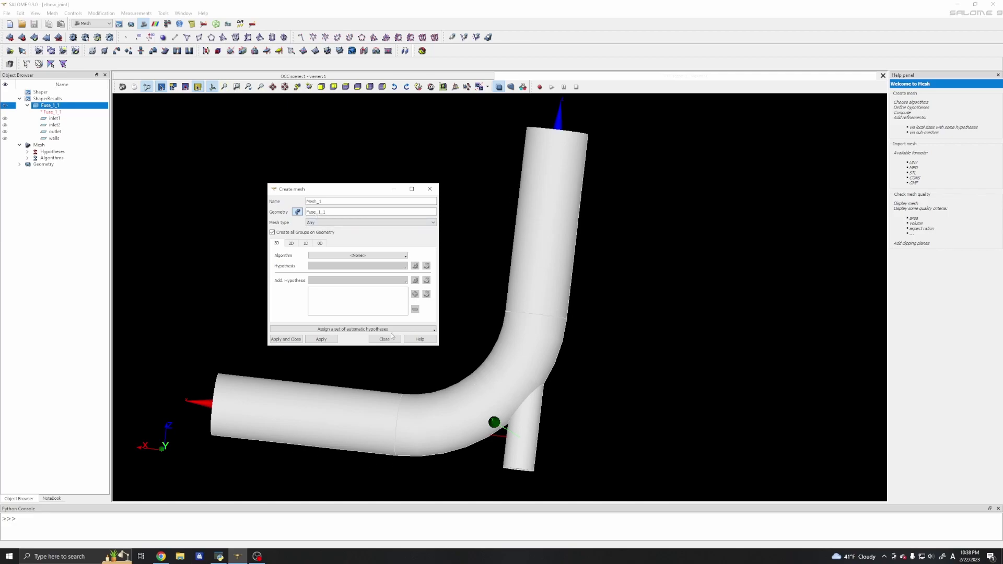
left_click(321, 223)
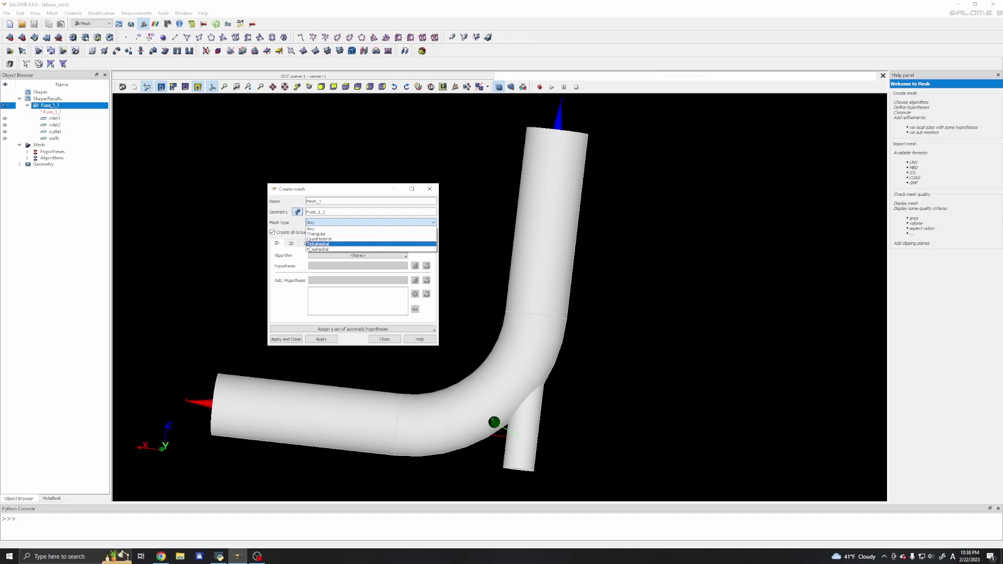
left_click(309, 229)
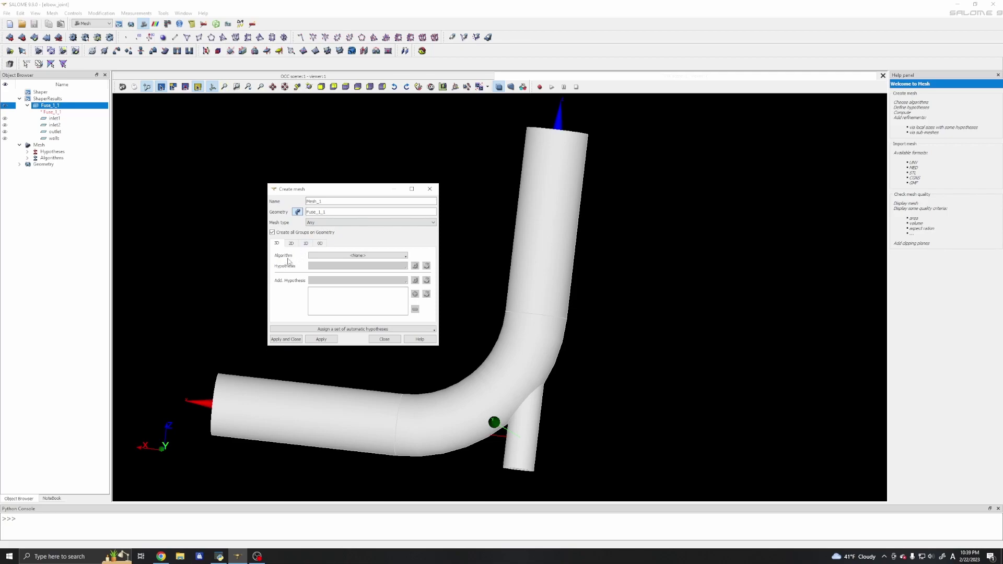
Step: Set the 3D algorithm to NETGEN 1D-2D-3D after reviewing the 3D and 2D alternatives
left_click(330, 259)
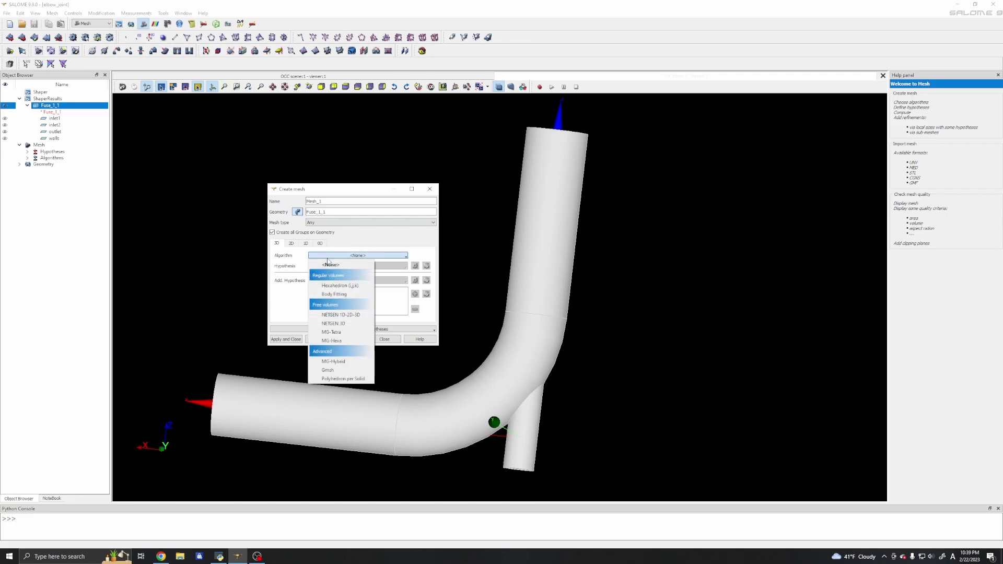
left_click(321, 316)
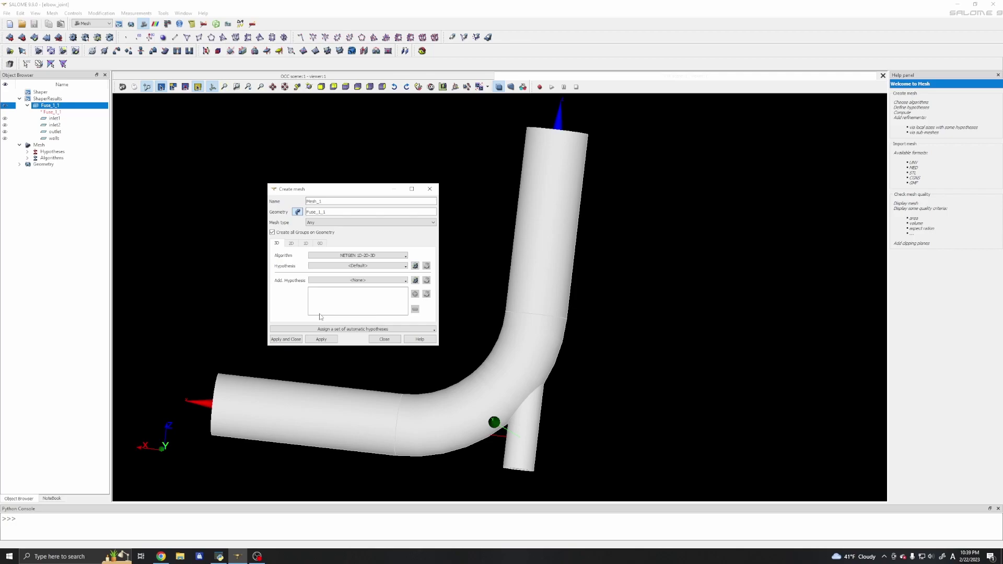
left_click(372, 260)
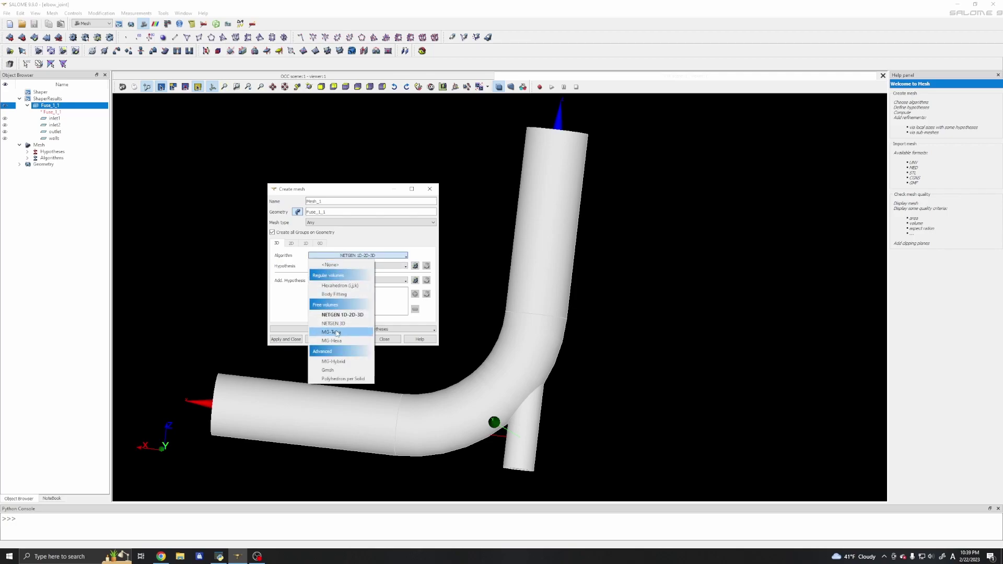
left_click(337, 325)
left_click(291, 244)
left_click(339, 256)
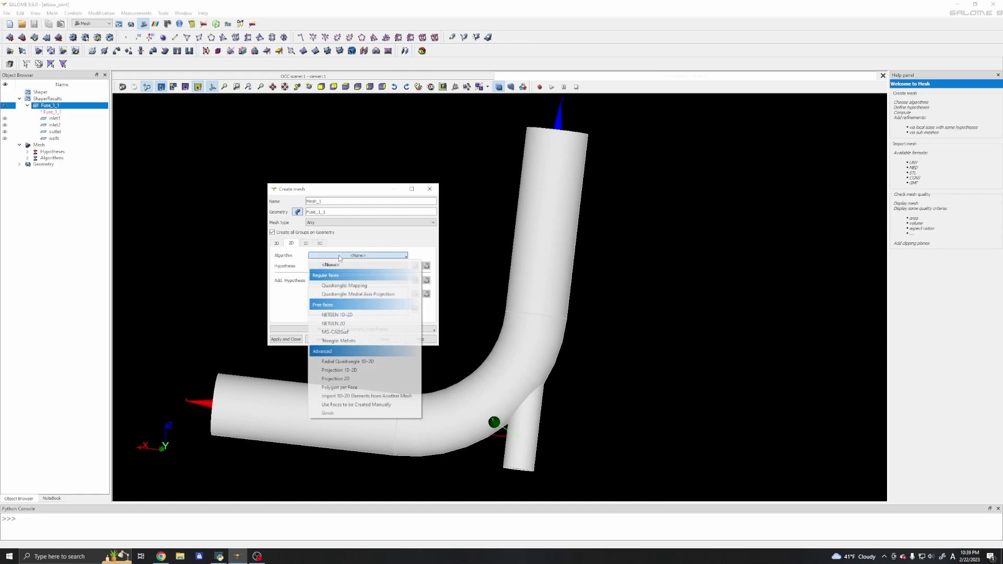
left_click(281, 246)
left_click(280, 245)
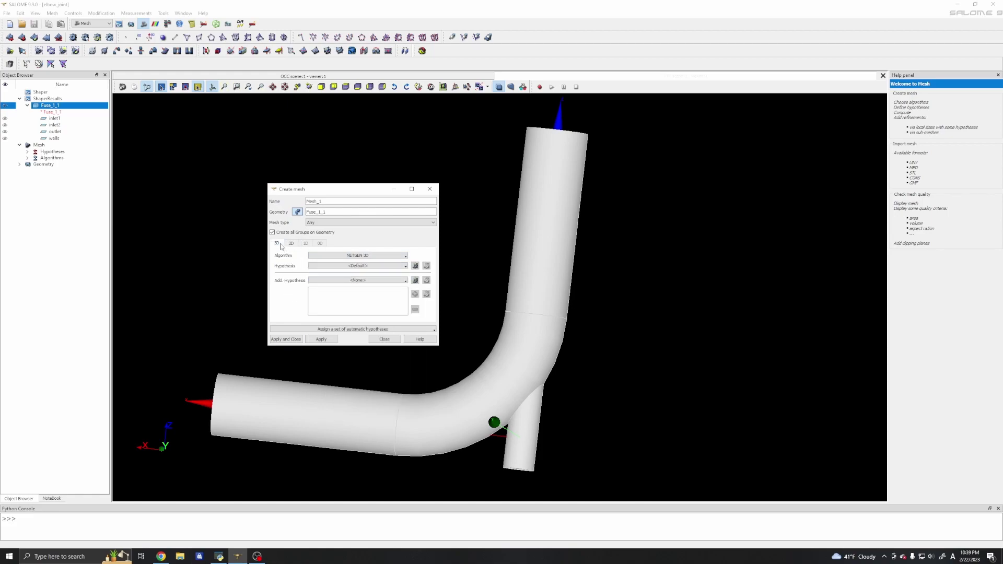
left_click(345, 256)
left_click(348, 313)
Step: Close the Create mesh dialog and hide the Fuse_1_1 geometry
left_click(320, 340)
left_click(387, 340)
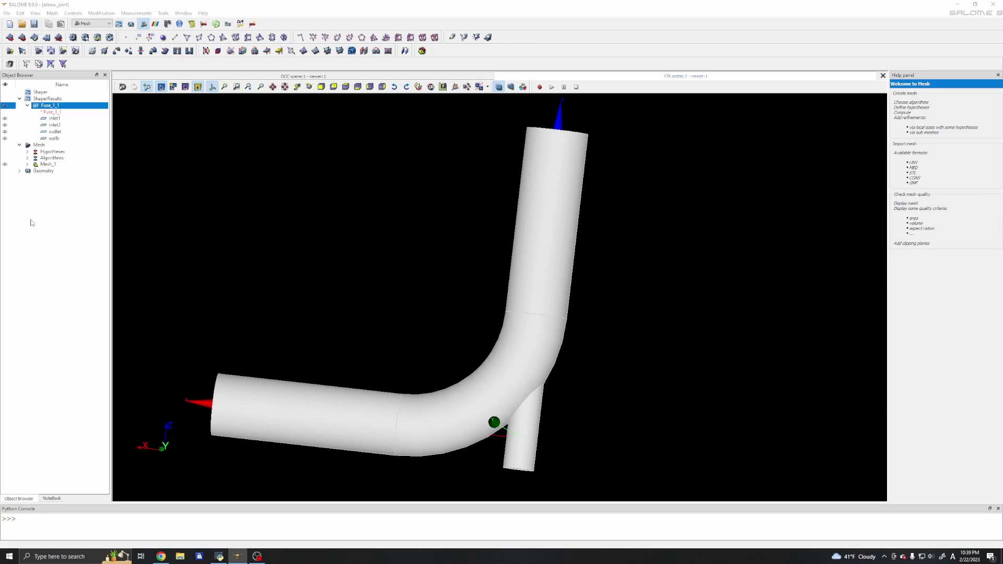
left_click(42, 165)
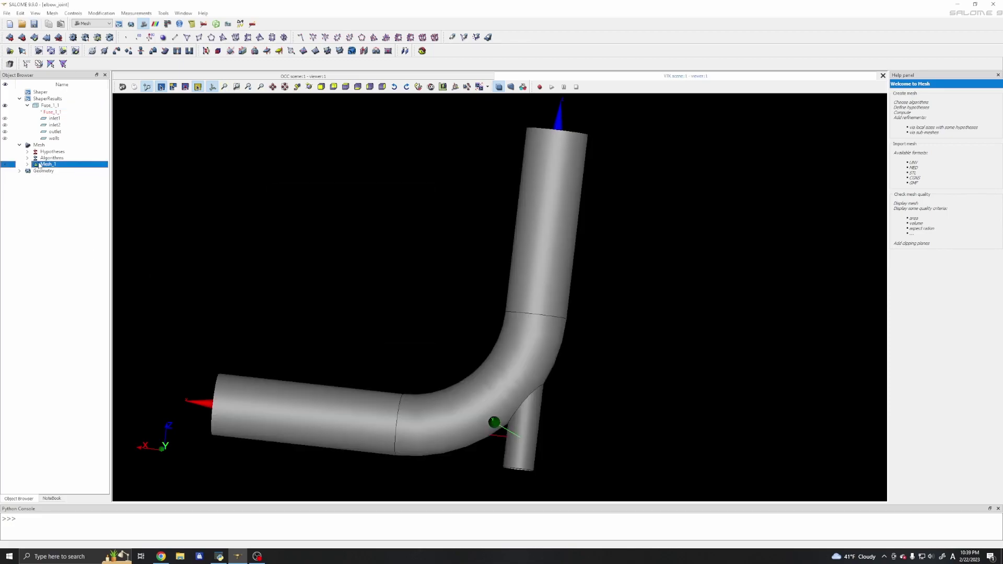
left_click(5, 105)
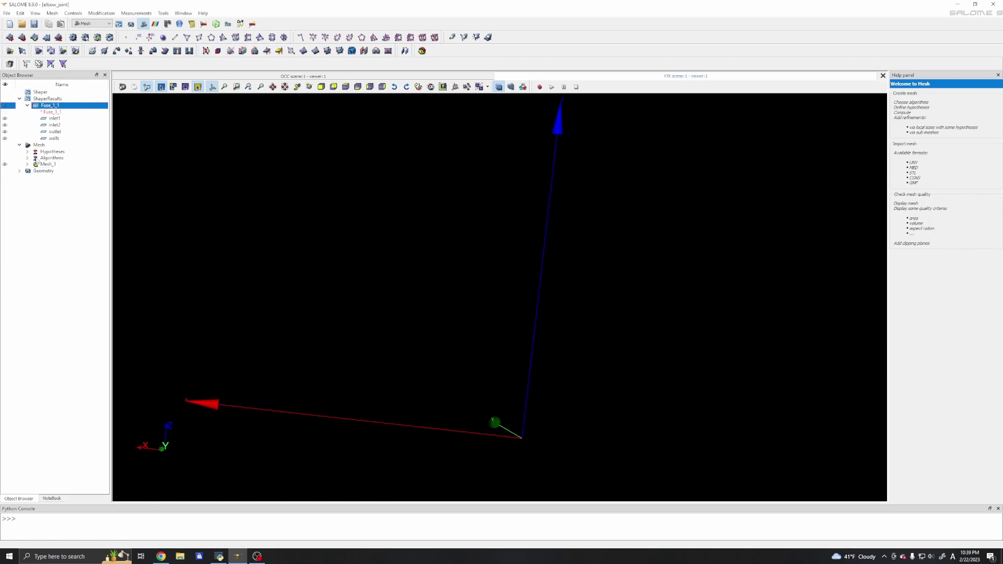
Step: Compute Mesh_1, producing 2011 tetrahedra and 1346 triangles
left_click(45, 165)
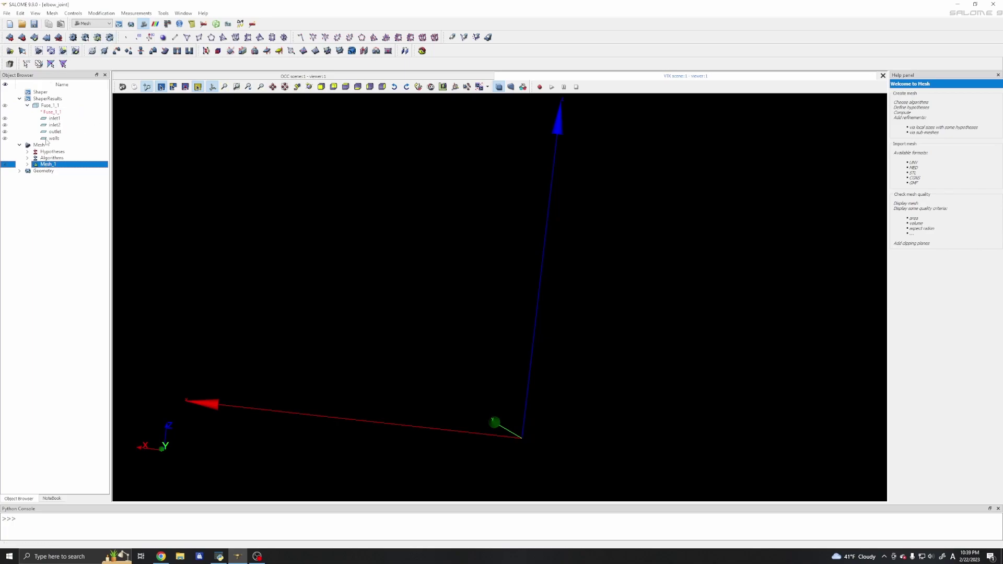
right_click(48, 166)
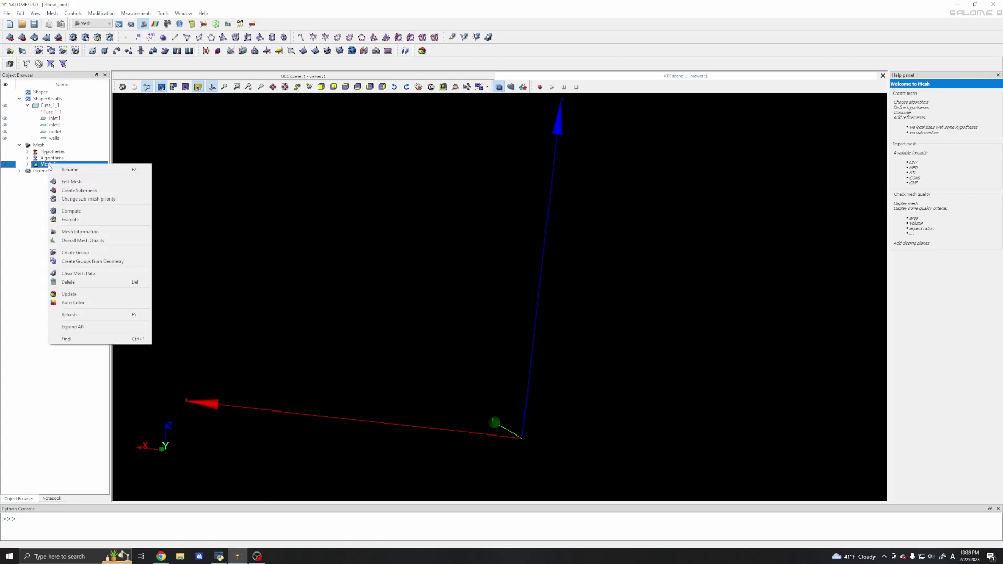
left_click(68, 212)
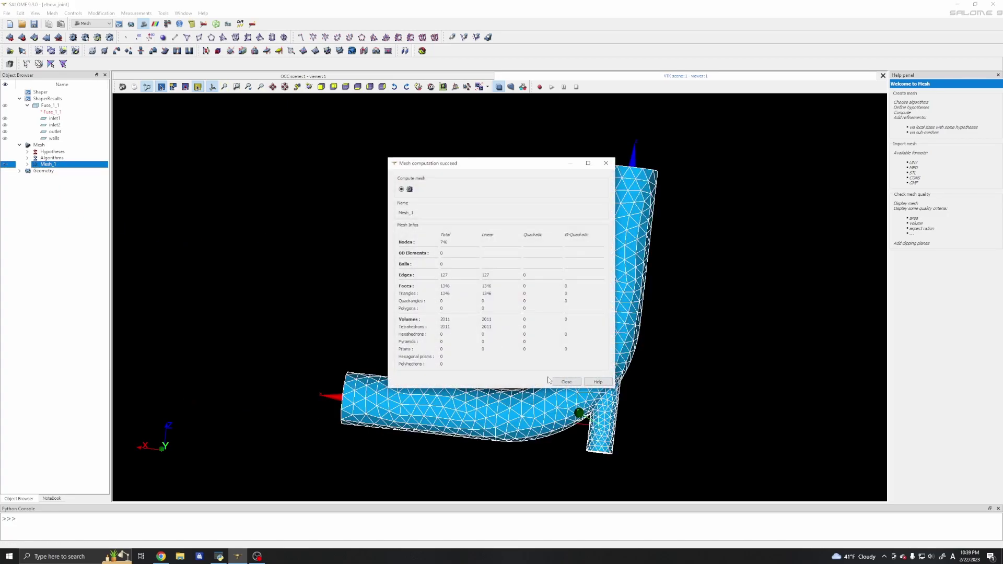
Step: Dismiss the computation report and rotate the meshed elbow to inspect it
left_click(567, 382)
middle_click_drag(533, 359, 287, 303)
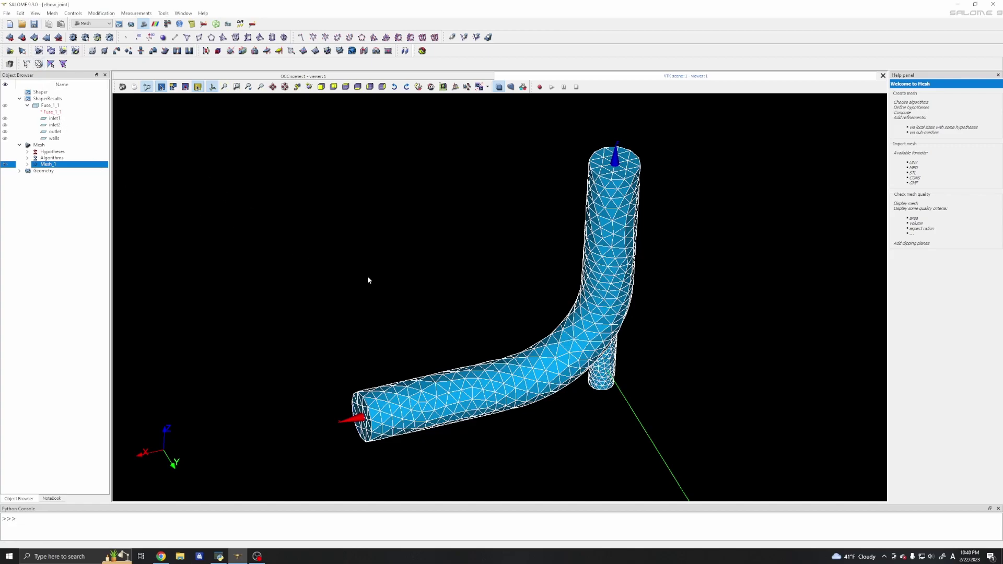
left_click_drag(493, 302, 260, 339, "ctrl")
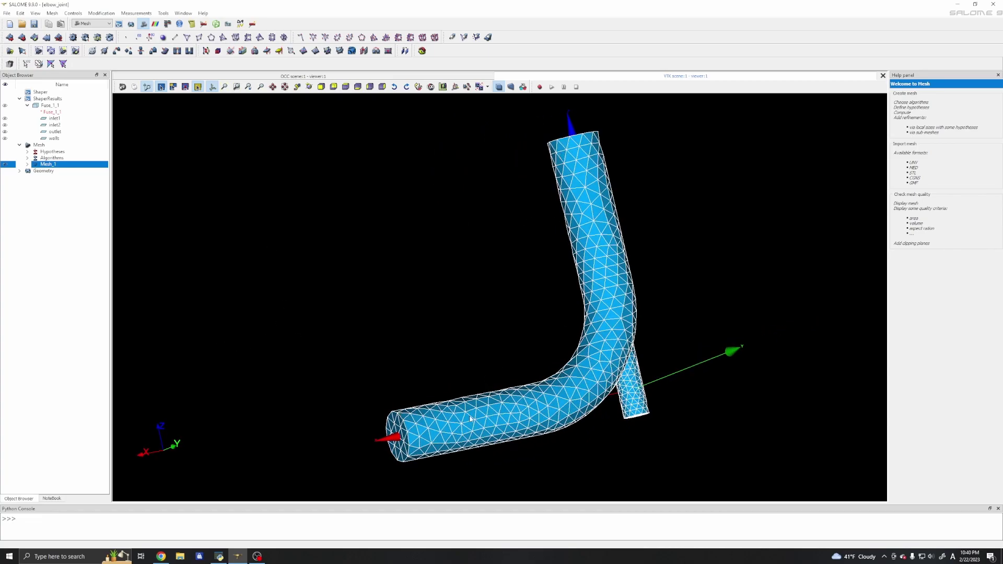
Step: Remove the existing clipping planes and add a new absolute plane on Mesh_1
right_click(273, 251)
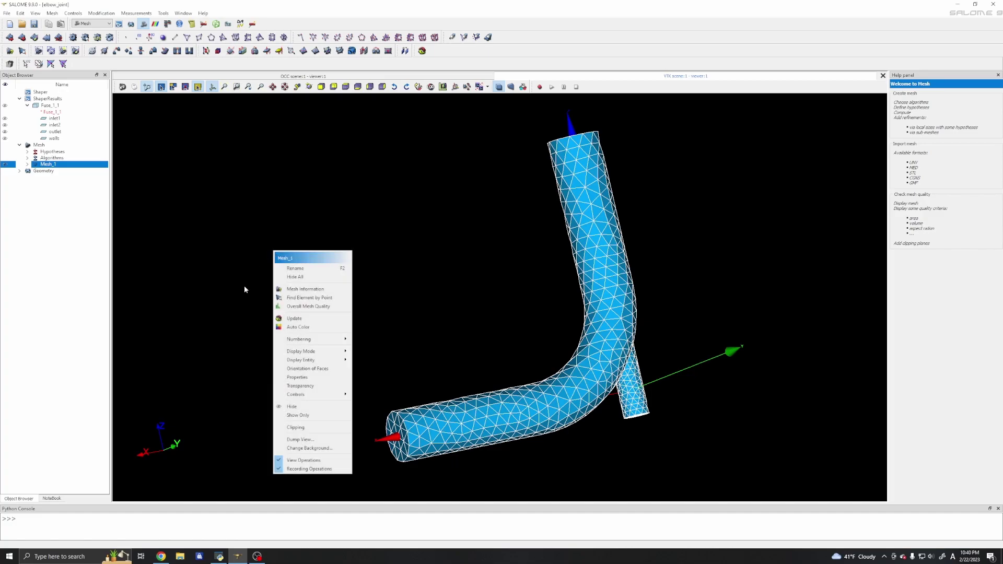
left_click(291, 428)
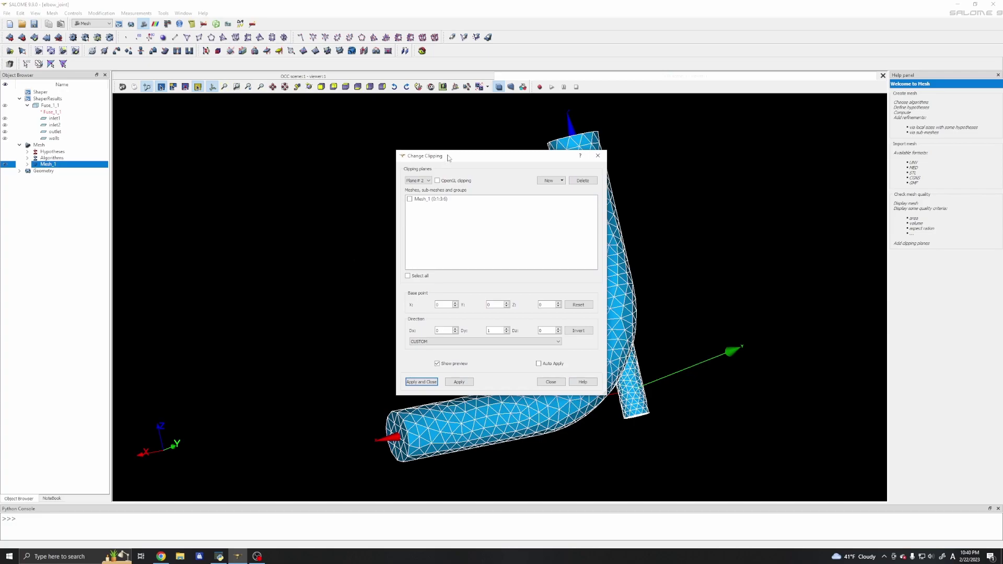
left_click_drag(450, 156, 322, 136)
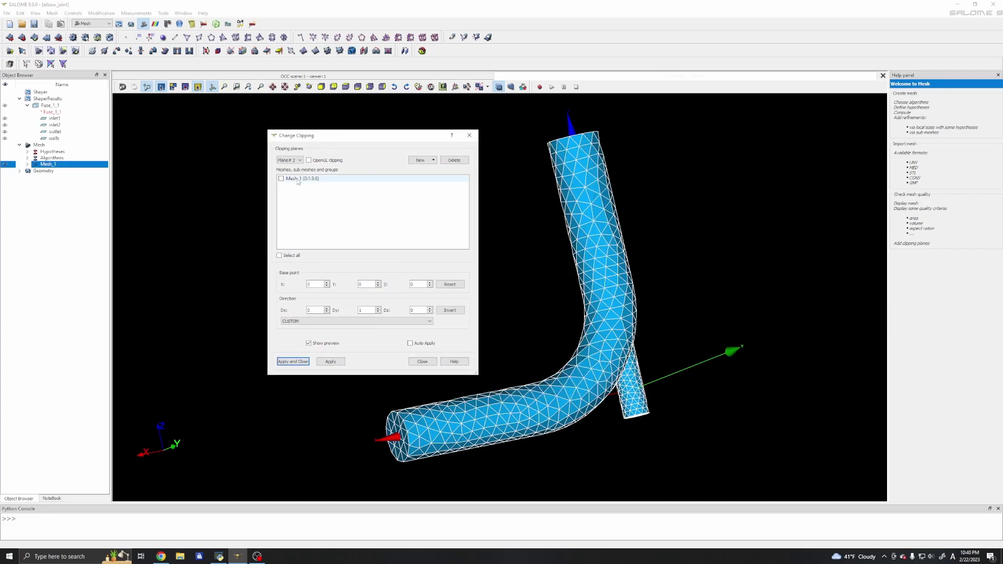
left_click(454, 160)
left_click(454, 160)
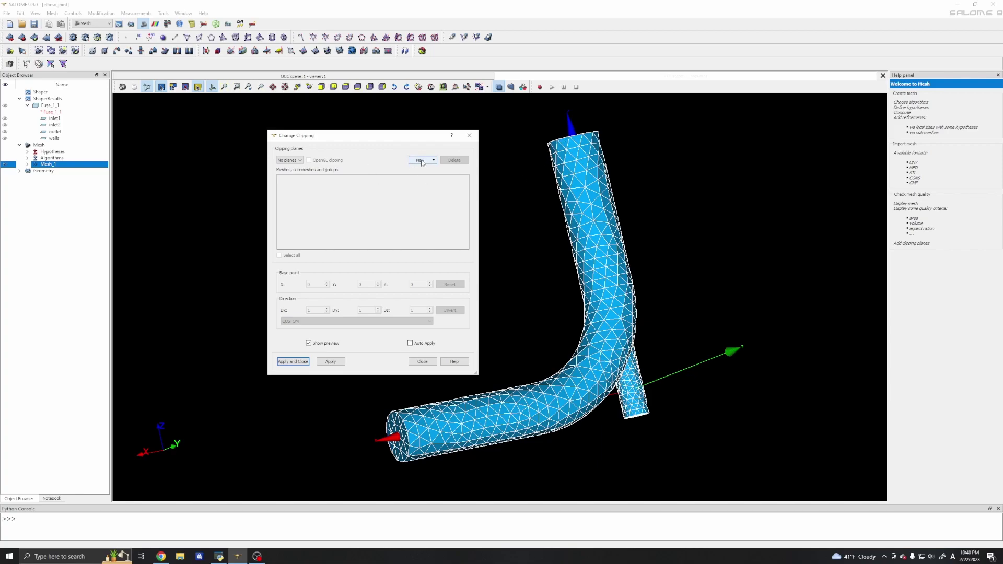
left_click(423, 162)
left_click(428, 173)
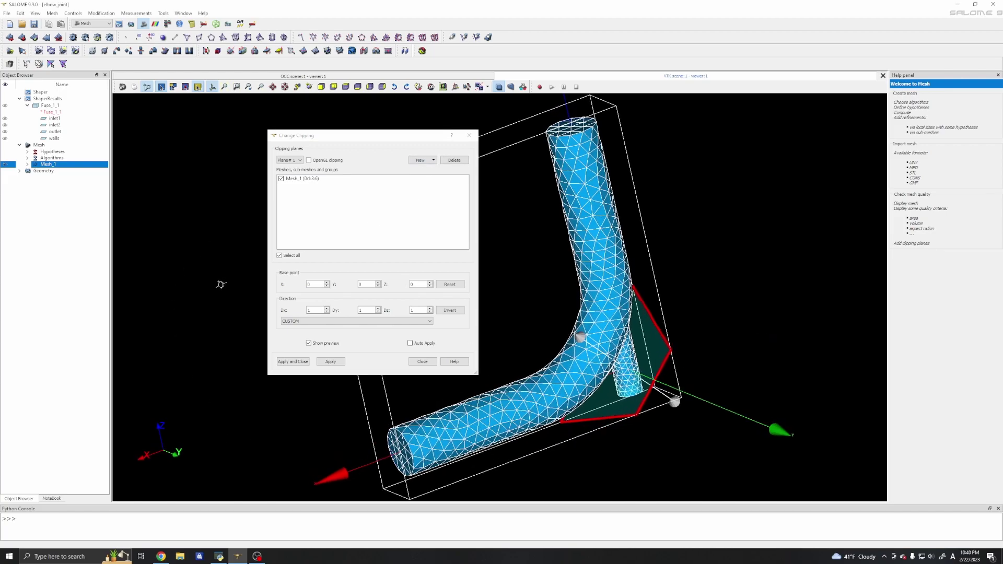
Step: Set the plane direction to Dx=0, Dy=1, Dz=0 and apply it to the mesh
left_click_drag(221, 285, 574, 284)
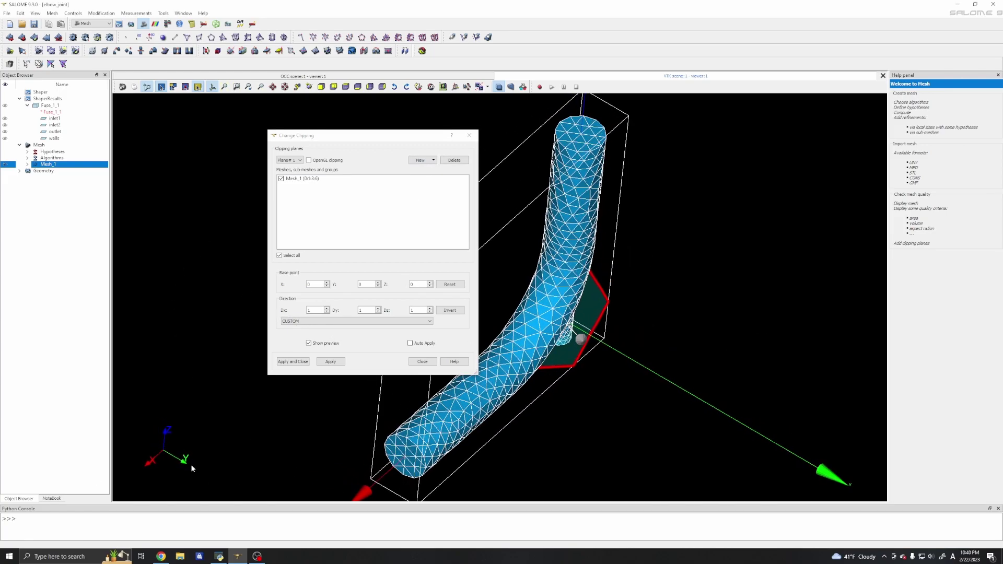
double_click(311, 310)
type("0")
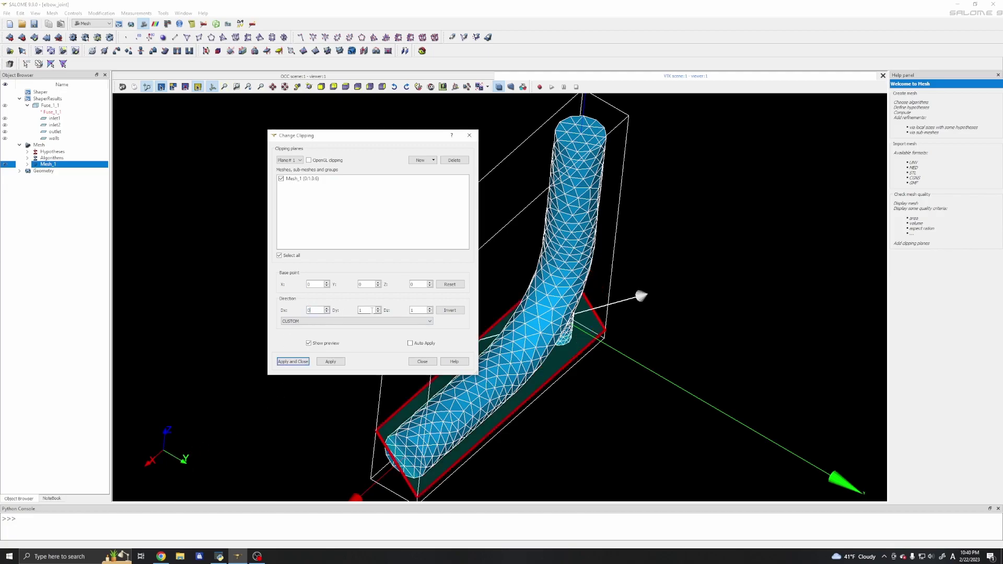
double_click(415, 310)
type("0")
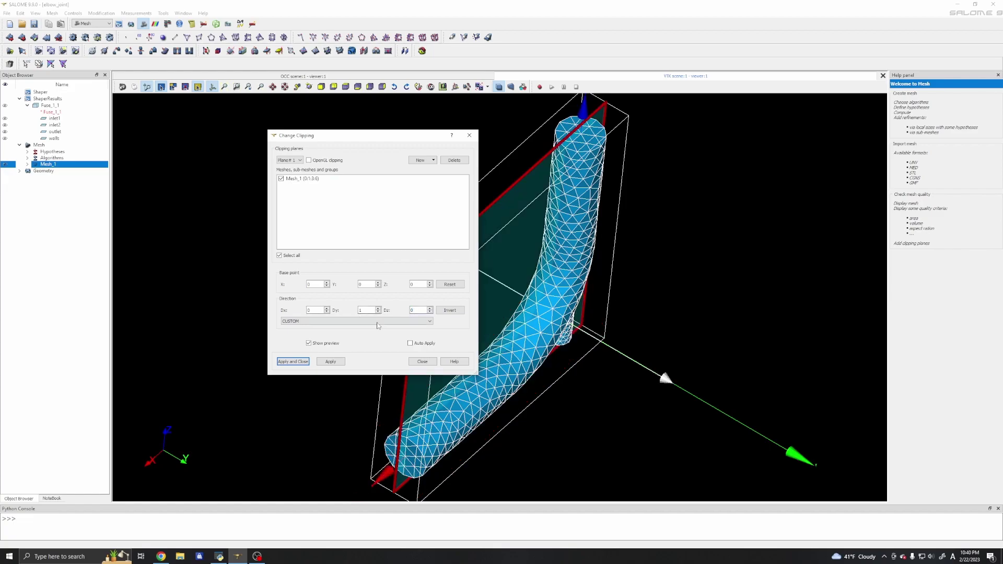
left_click(338, 364)
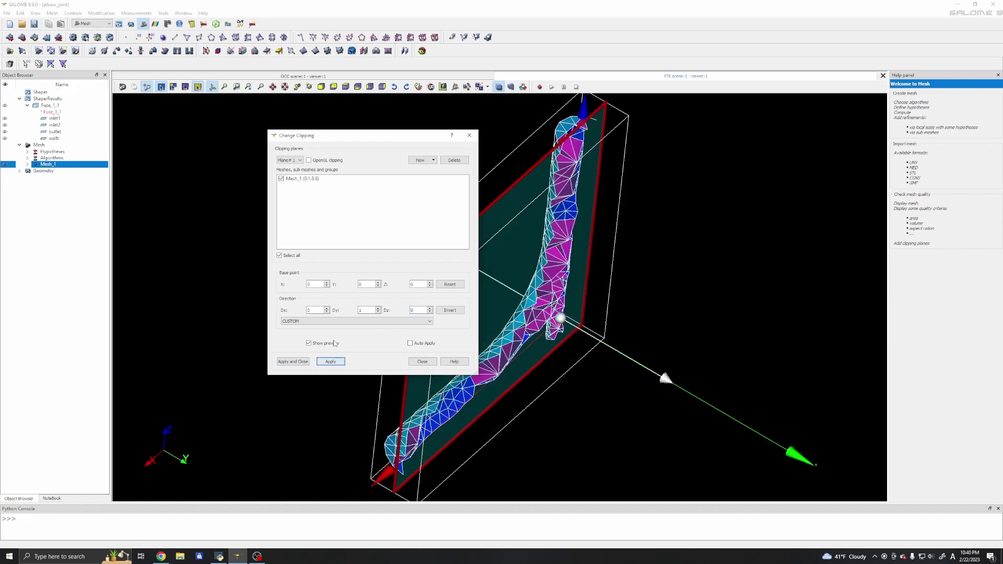
left_click(422, 362)
left_click_drag(325, 358, 442, 370)
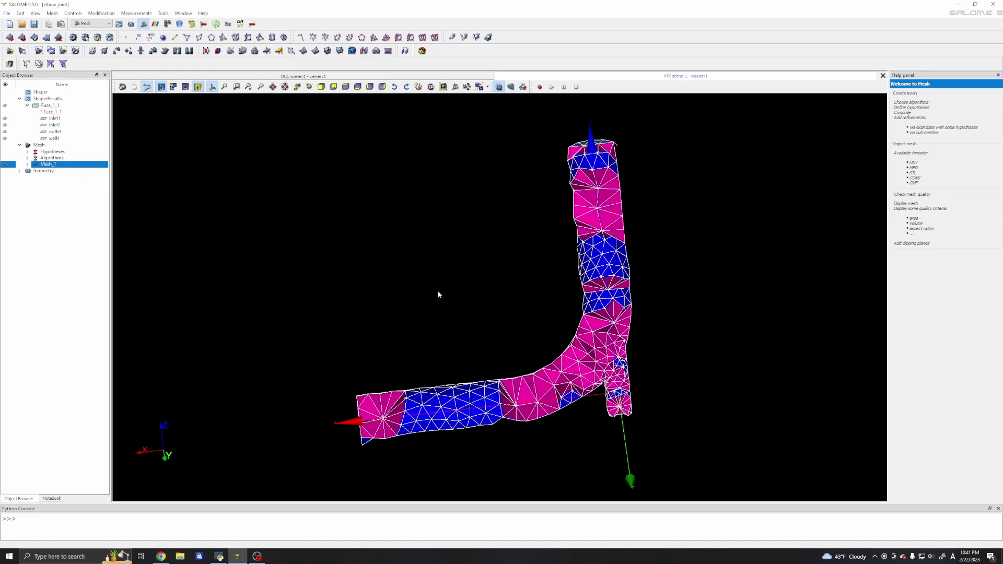
left_click_drag(438, 294, 498, 369)
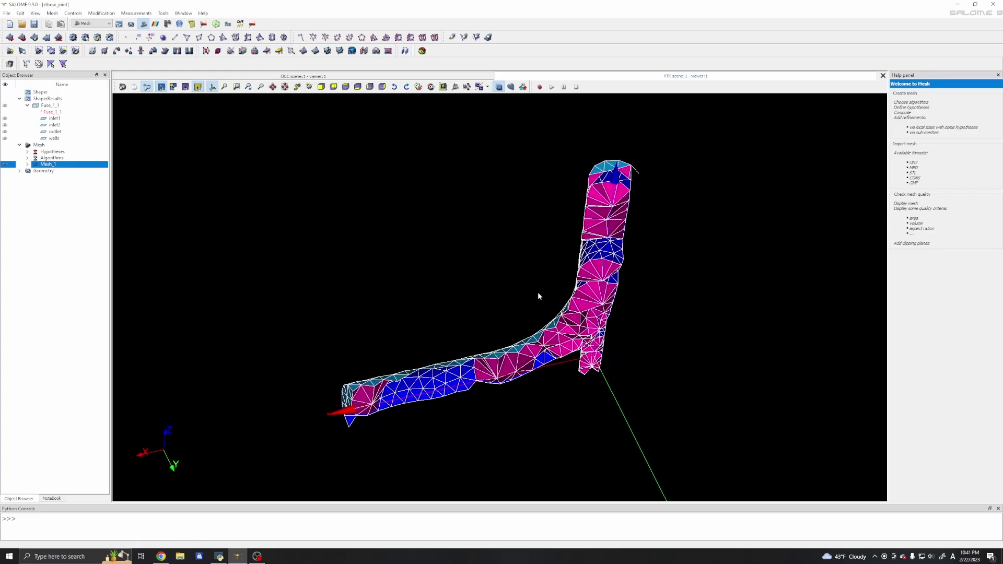
left_click_drag(424, 387, 495, 383)
scroll(496, 366, "up", 4)
scroll(496, 351, "up", 2)
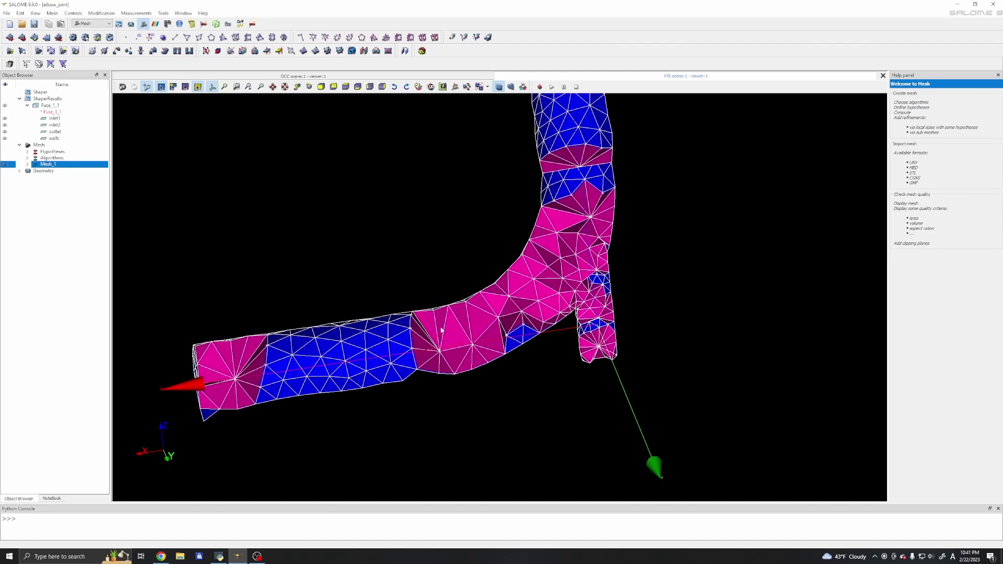
left_click_drag(443, 334, 485, 318)
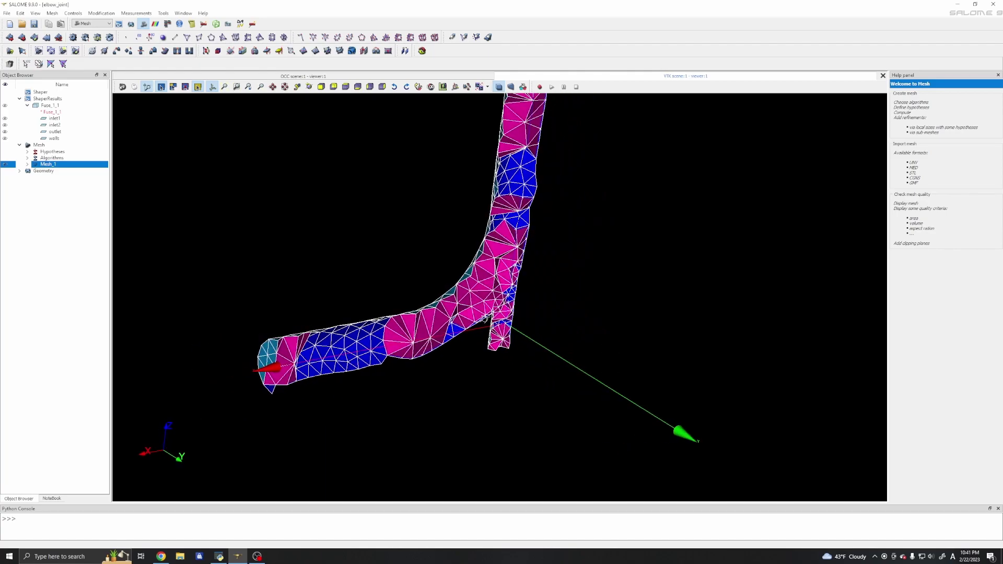
Step: Edit Mesh_1 and add a Viscous Layers additional hypothesis
right_click(47, 166)
left_click(64, 183)
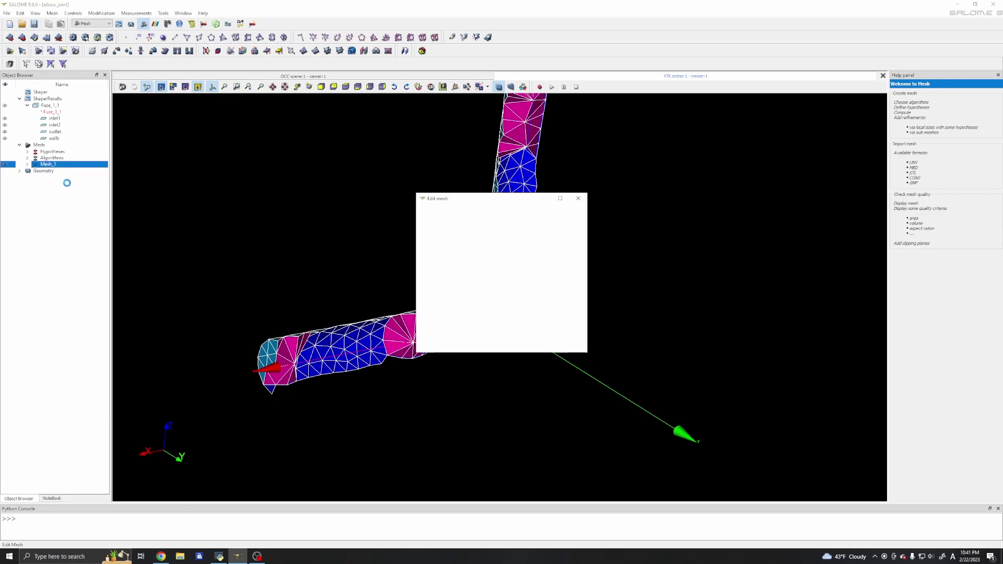
left_click_drag(464, 200, 307, 187)
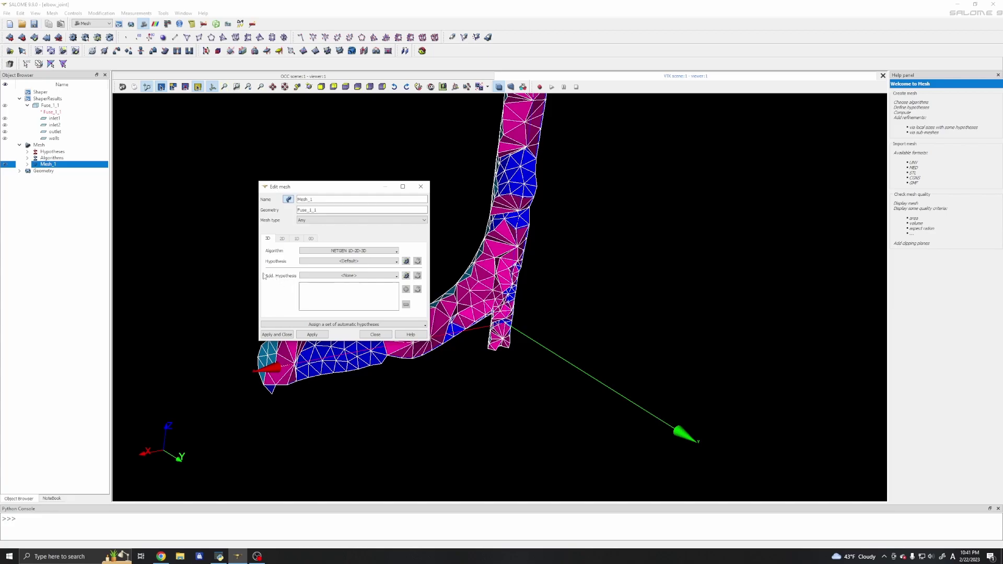
left_click(407, 277)
left_click(424, 283)
left_click_drag(358, 140, 290, 140)
scroll(508, 225, "down", 3)
middle_click_drag(501, 203, 573, 309)
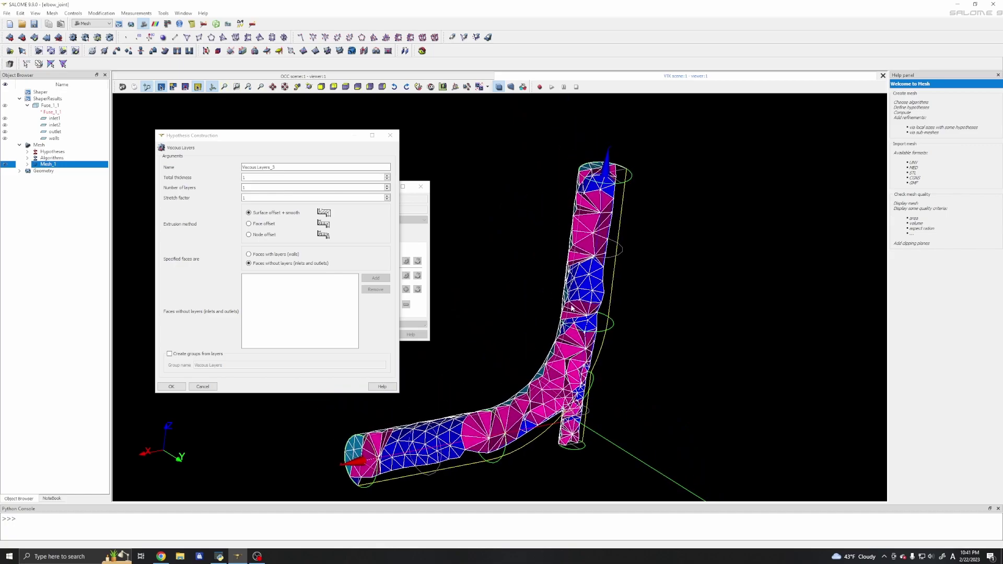
Step: Set total thickness 0.25, 3 layers, stretch factor 1.2, with layers on the walls faces
double_click(244, 177)
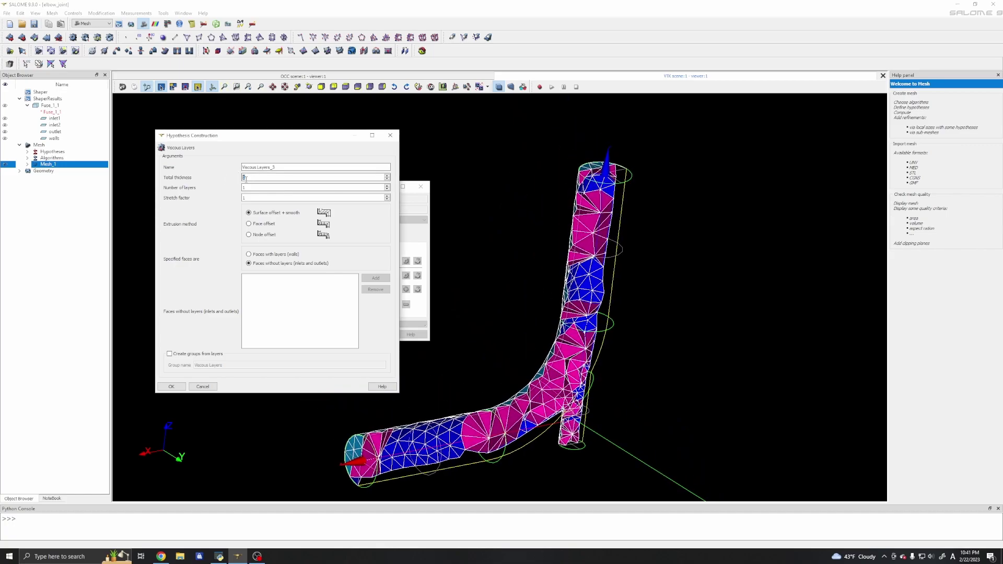
type("0.")
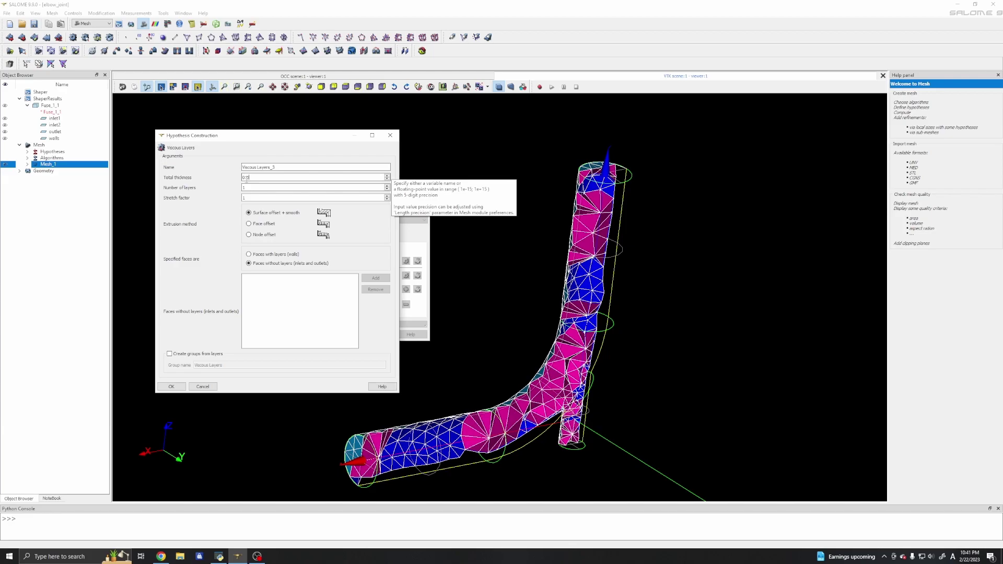
type("25")
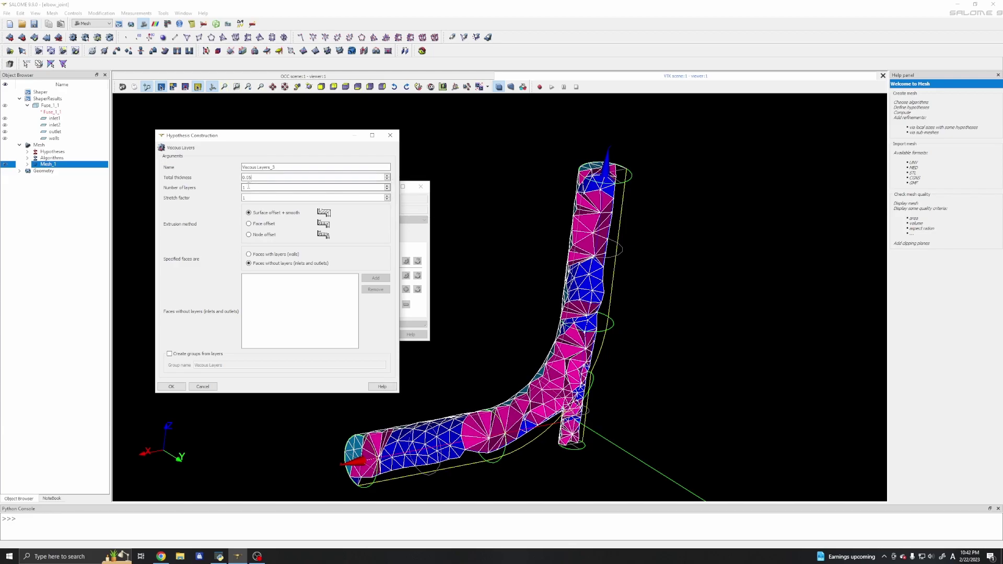
double_click(244, 188)
type("3")
left_click_drag(247, 198, 240, 201)
left_click(249, 254)
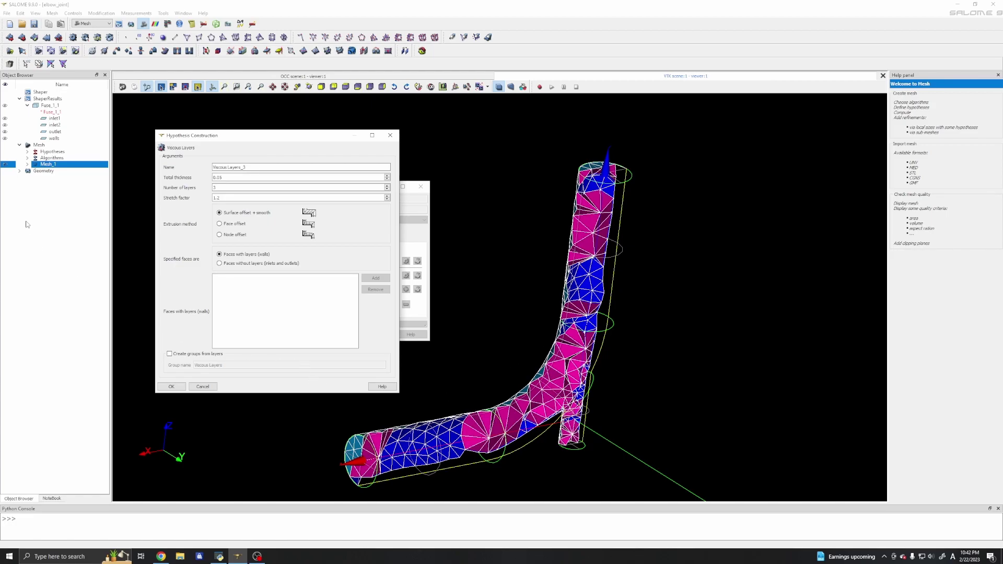
left_click(54, 138)
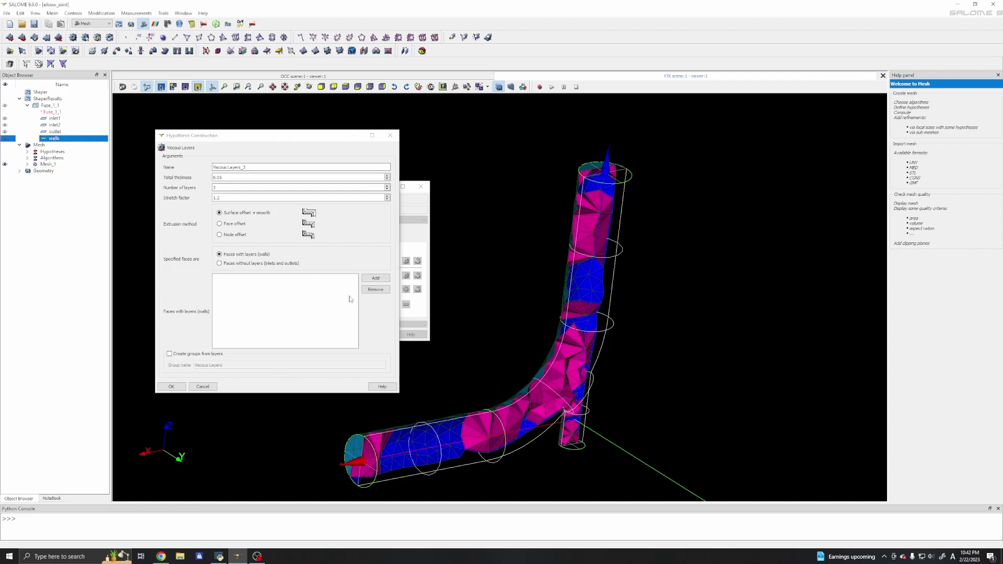
left_click(375, 279)
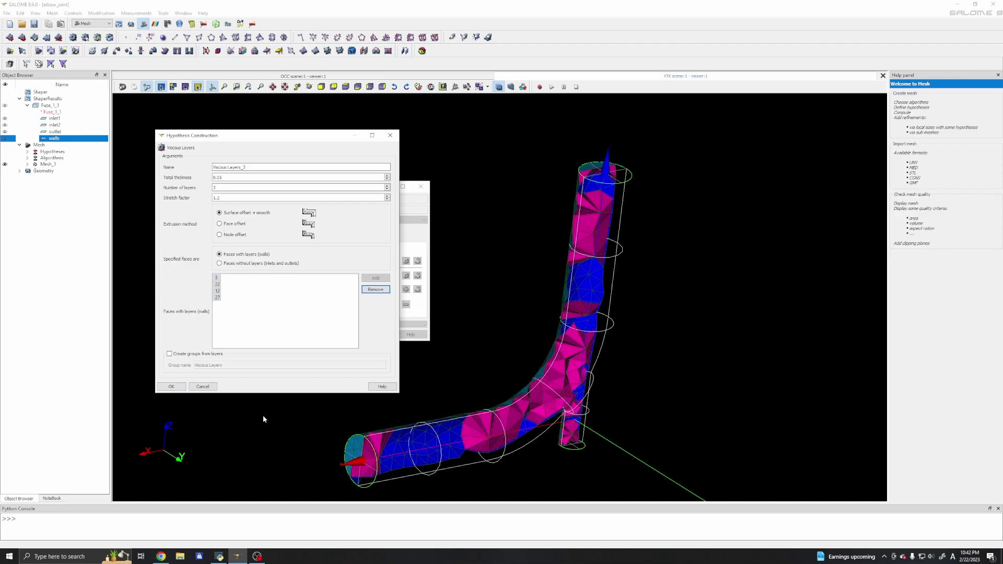
left_click(171, 387)
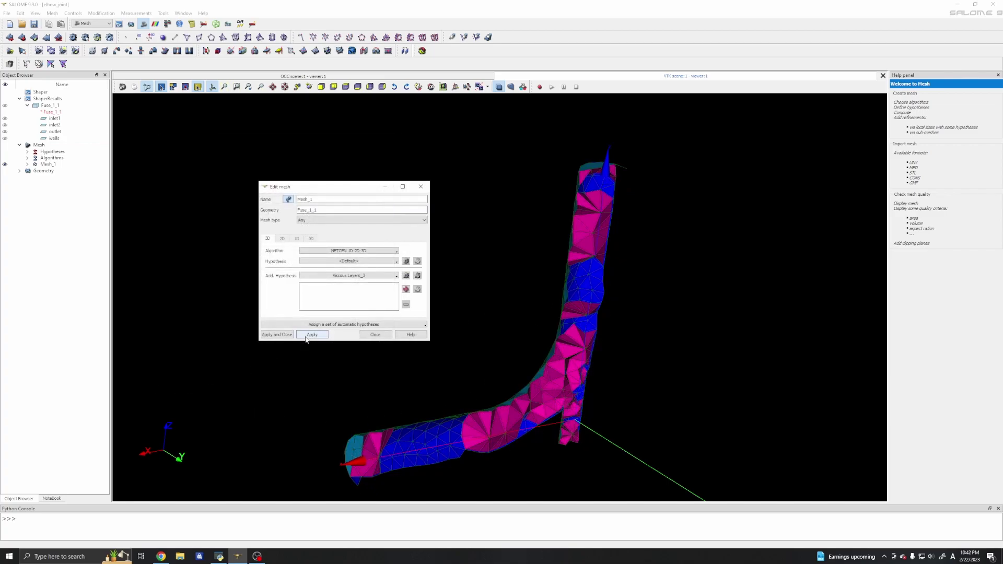
Step: Apply the updated hypotheses and recompute Mesh_1 with Viscous Layers_1
left_click(309, 336)
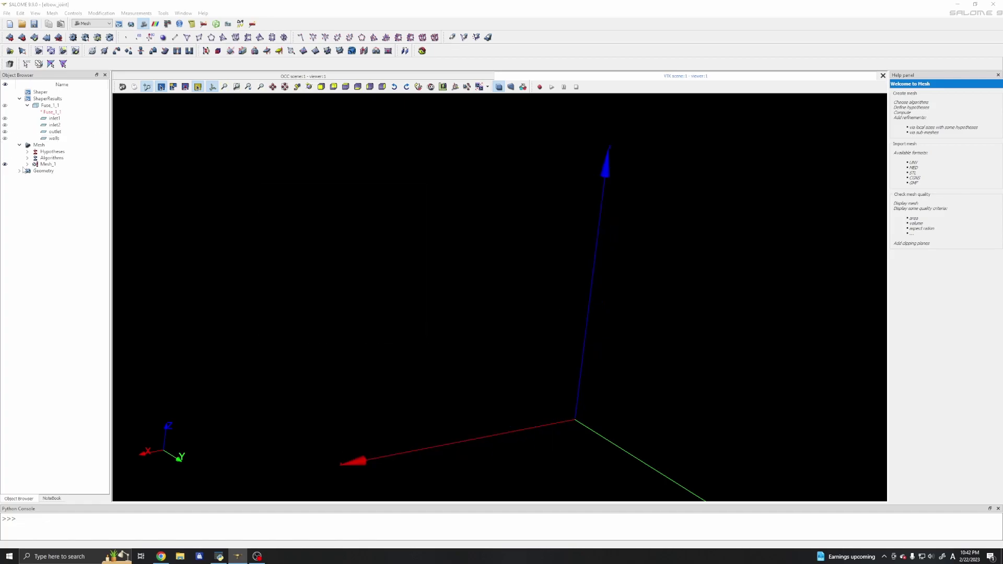
left_click(42, 164)
right_click(42, 165)
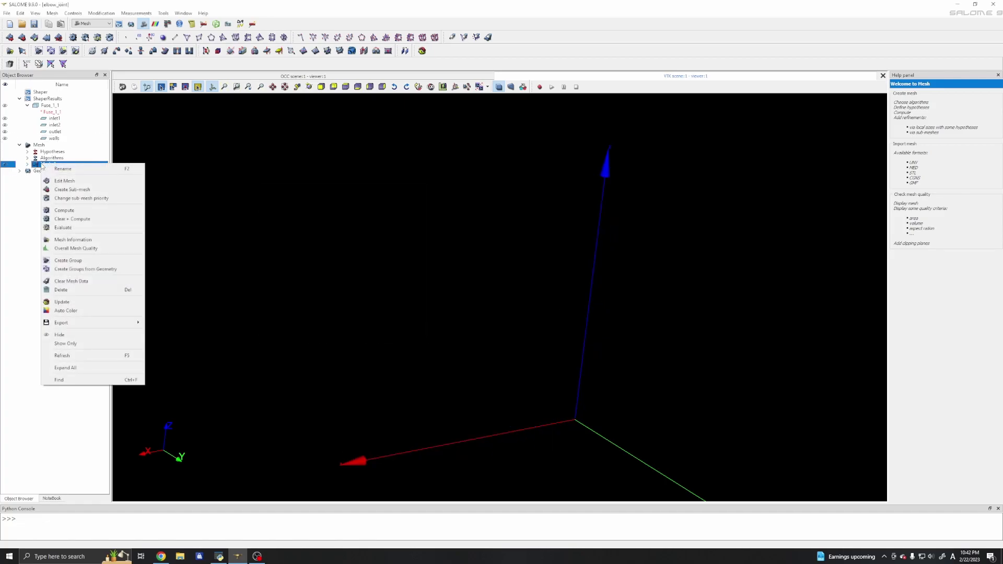
left_click(67, 211)
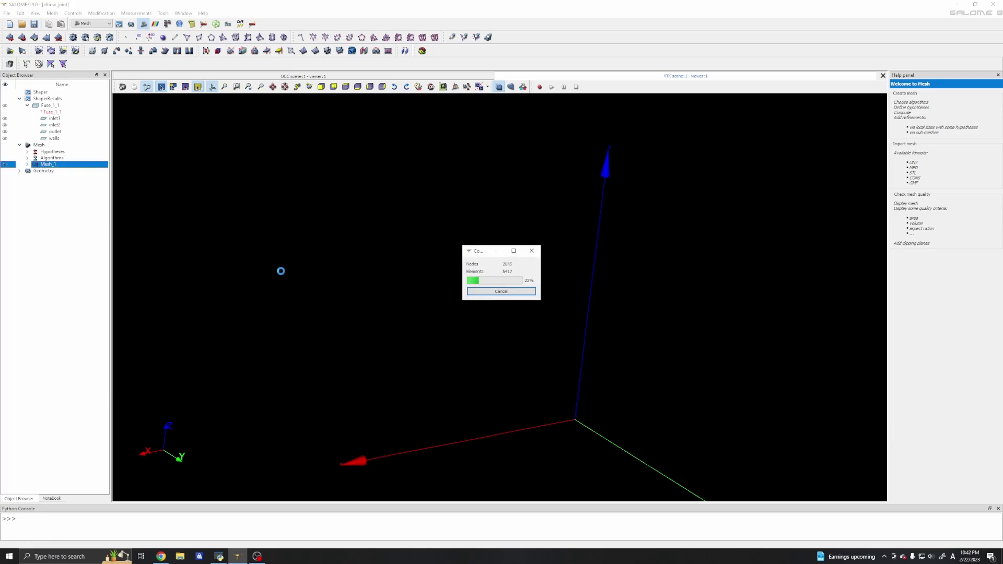
left_click(566, 382)
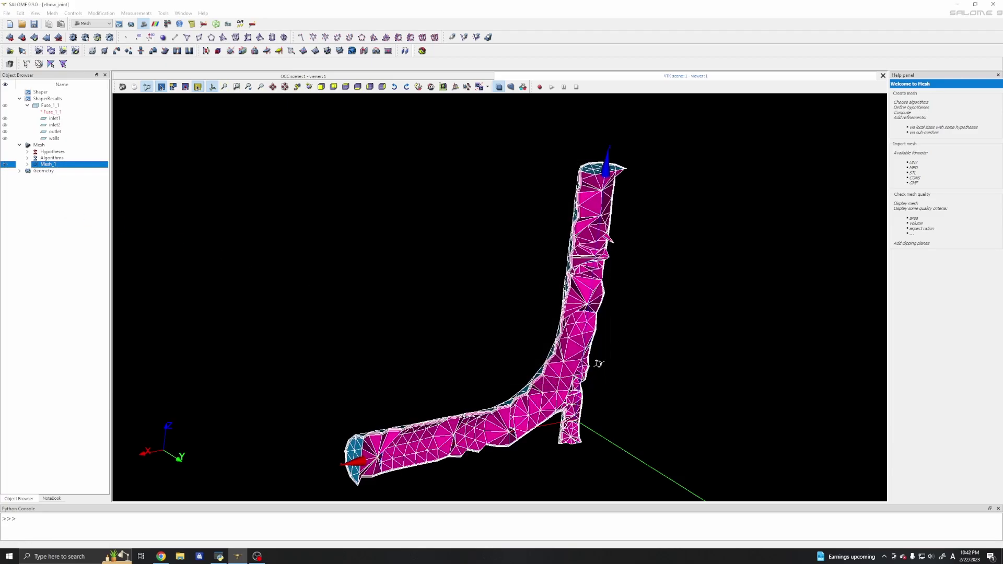
Step: Rotate and zoom around the elbow to inspect the boundary layers along the walls
left_click_drag(518, 272, 426, 331)
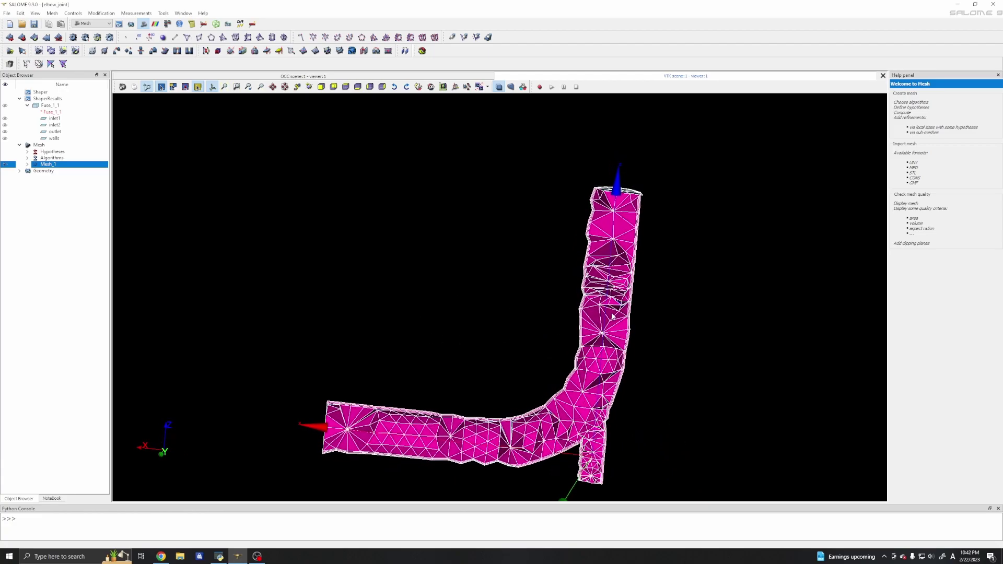
scroll(614, 289, "up", 2)
scroll(614, 289, "up", 3)
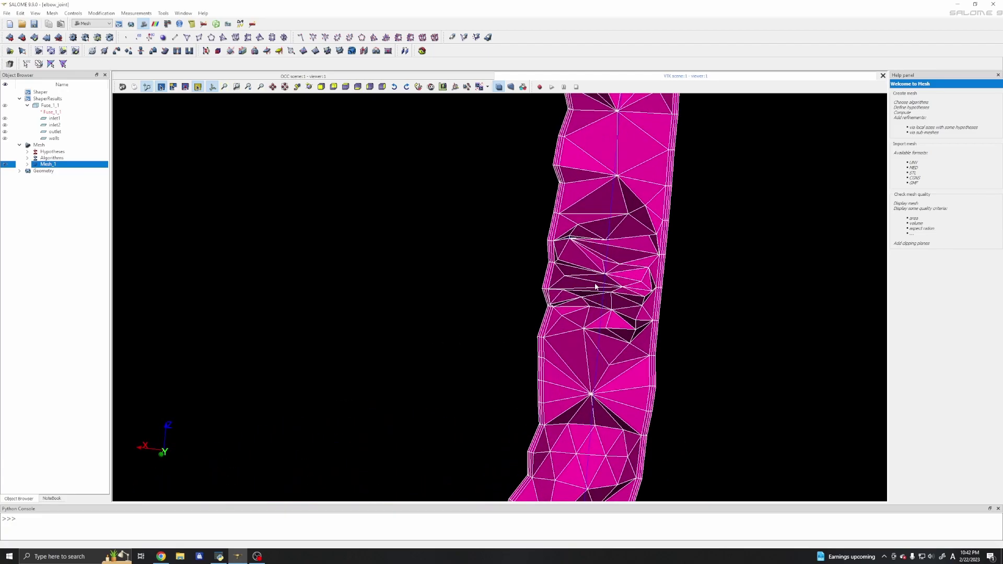
scroll(614, 289, "down", 4)
left_click_drag(521, 332, 550, 161)
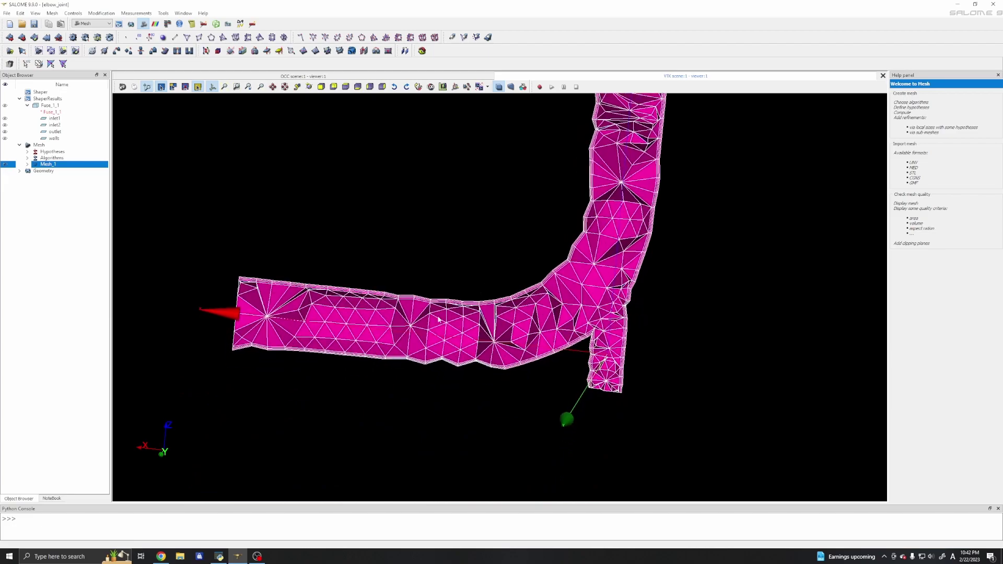
left_click_drag(363, 314, 331, 322)
scroll(345, 324, "up", 5)
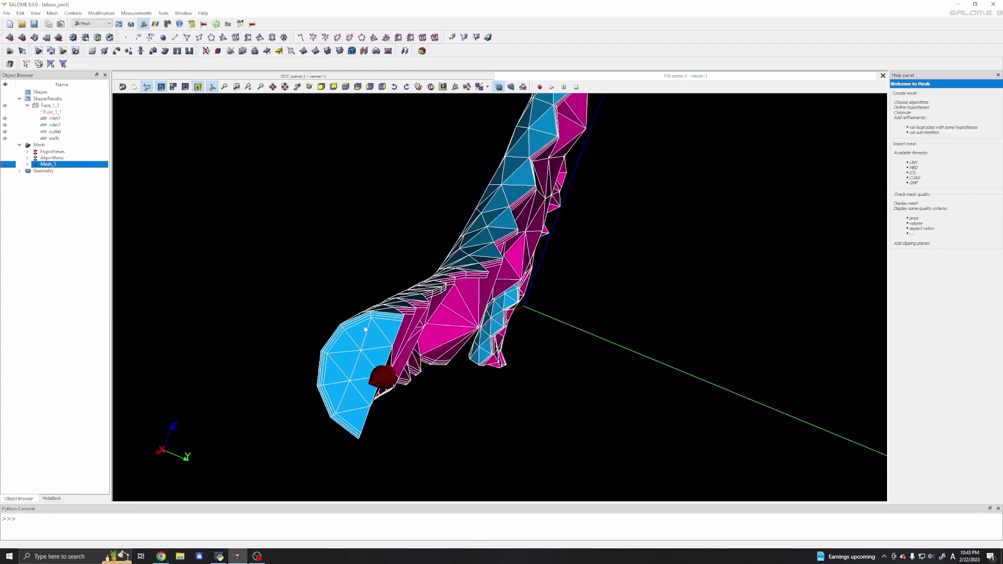
scroll(378, 328, "up", 2)
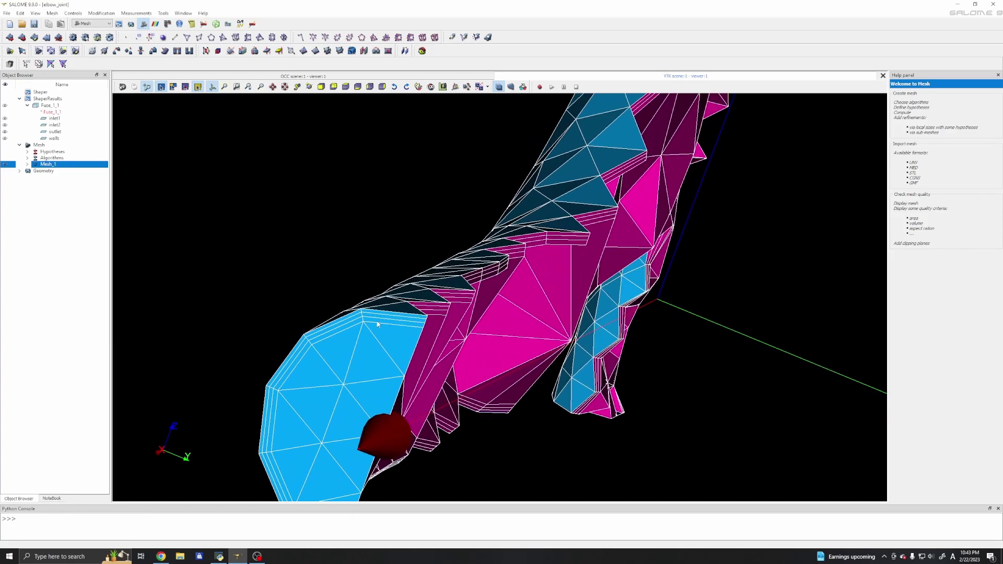
scroll(372, 316, "down", 2)
scroll(414, 339, "down", 3)
left_click_drag(428, 352, 467, 318)
scroll(469, 316, "up", 2)
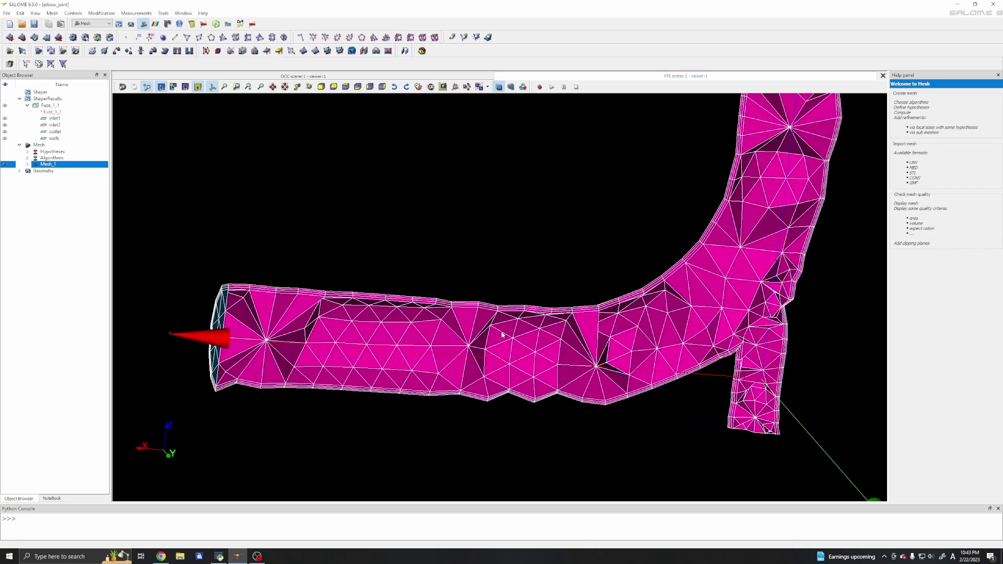
scroll(469, 315, "up", 2)
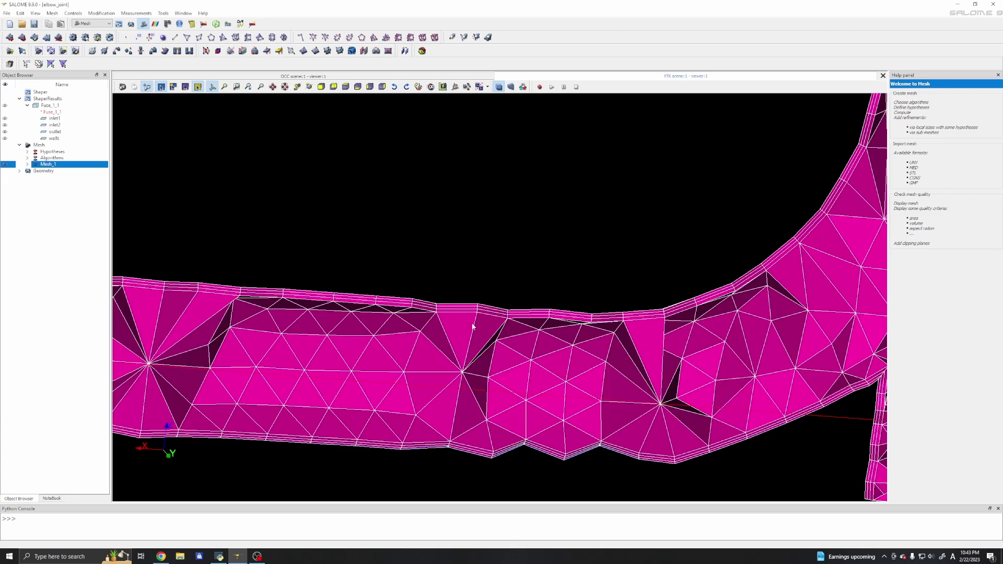
scroll(466, 333, "down", 8)
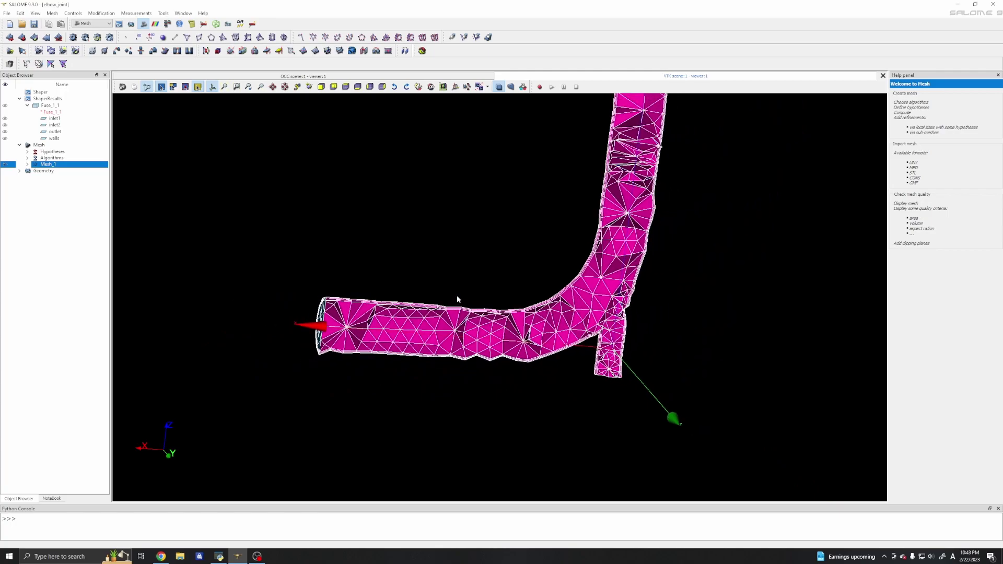
scroll(458, 298, "down", 3)
middle_click_drag(439, 256, 435, 288, "ctrl")
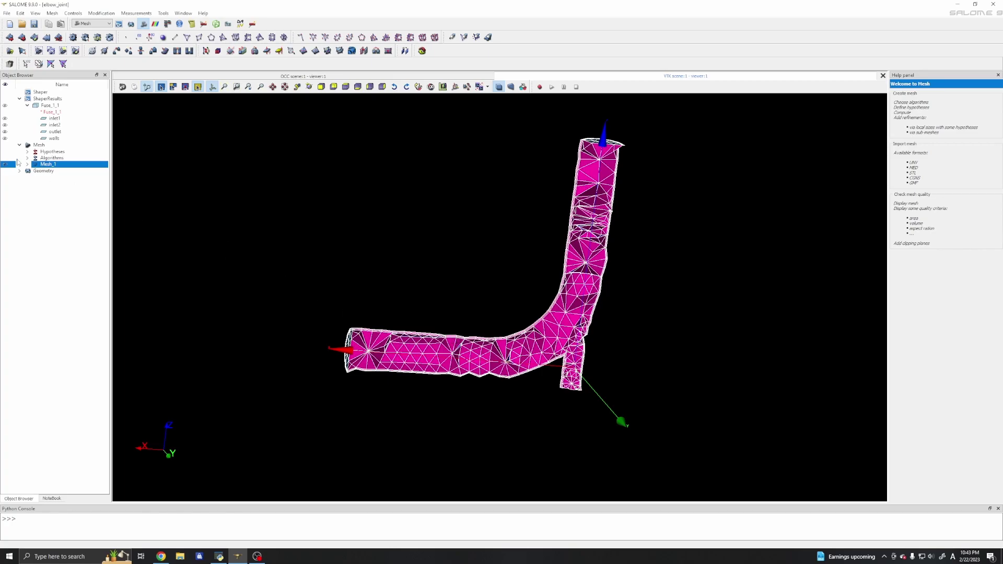
Step: Edit Mesh_1 and create a NETGEN 3D Parameters hypothesis
right_click(46, 165)
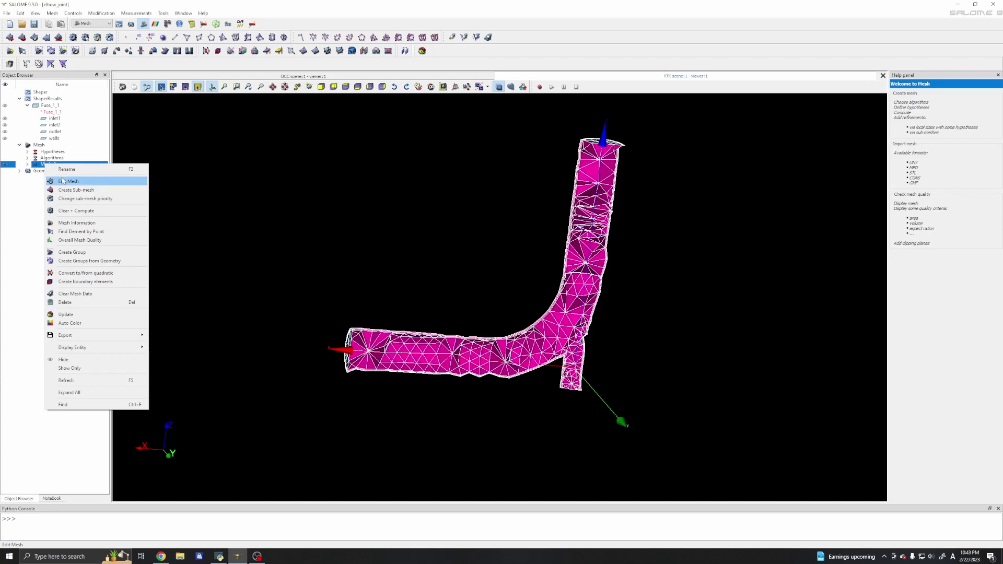
left_click(62, 182)
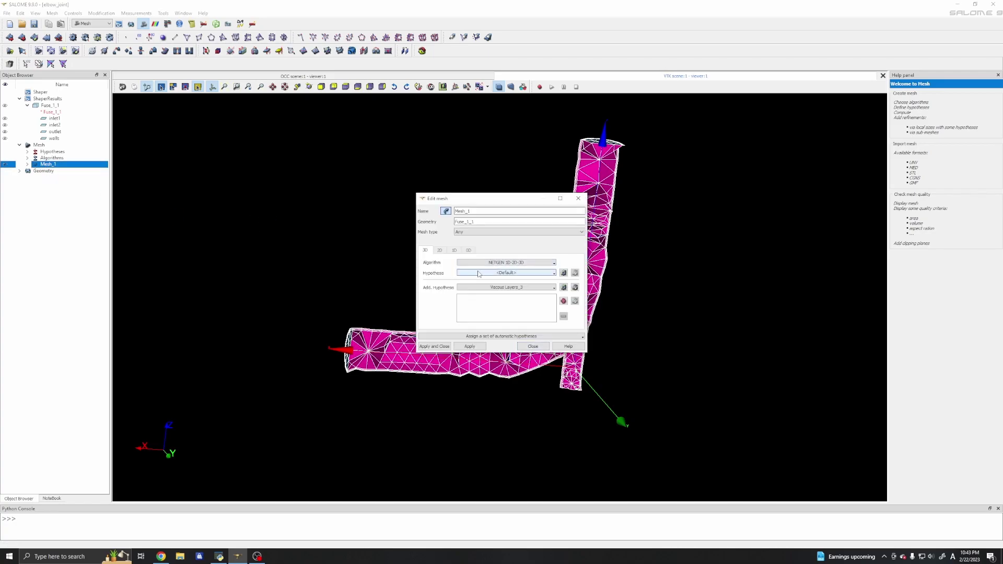
left_click(564, 273)
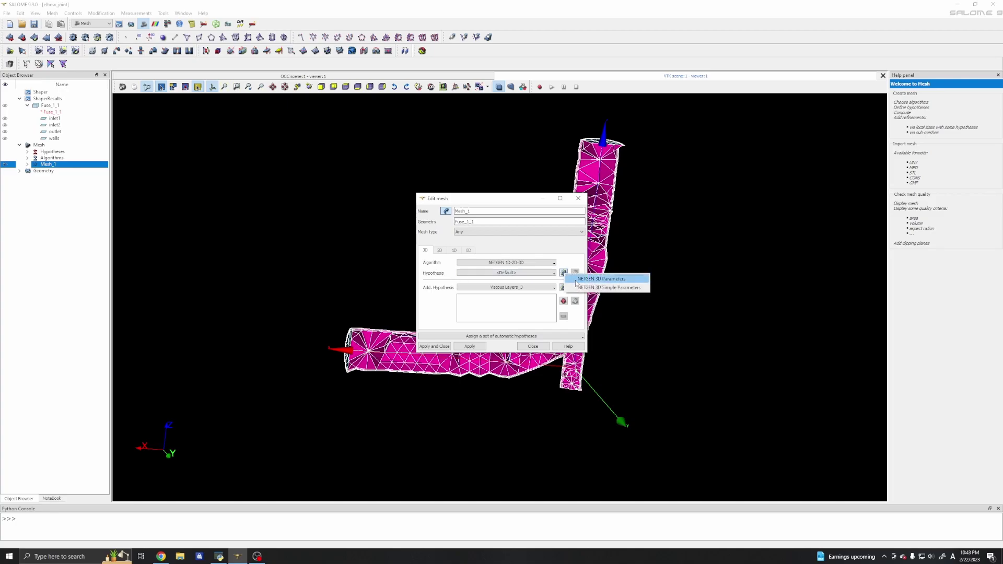
left_click(576, 281)
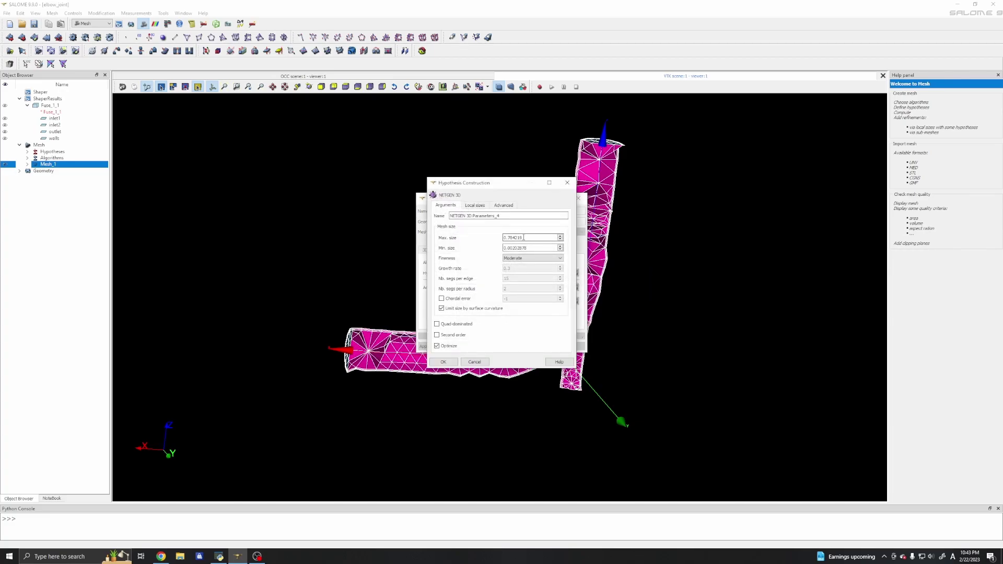
Step: Set maximum size 0.2 and minimum size 0.01, then apply to Mesh_1
left_click_drag(524, 237, 508, 238)
type("2")
left_click_drag(527, 248, 510, 248)
type("1")
left_click(444, 362)
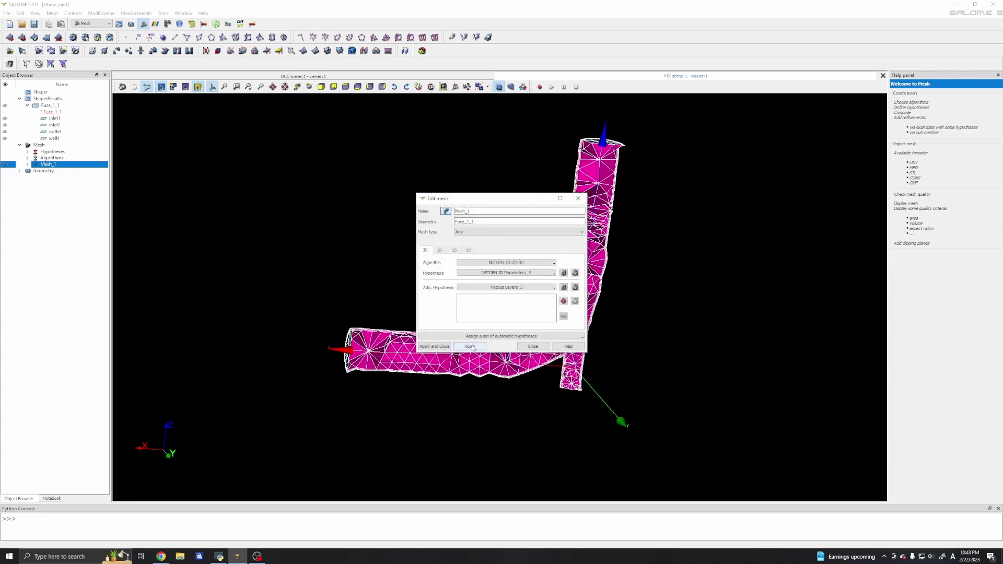
left_click(533, 347)
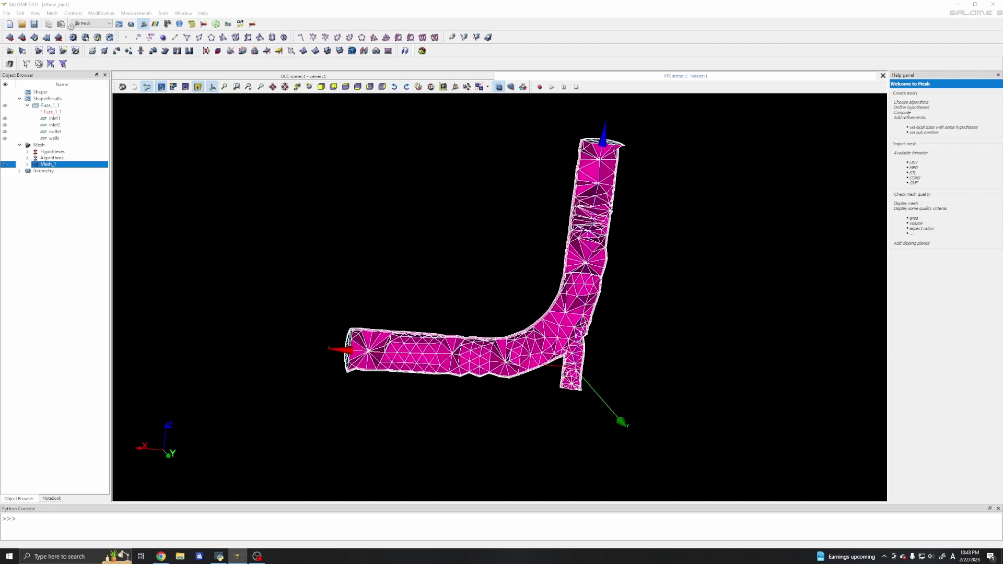
Step: Clear Mesh_1 and recompute it with the new size limits
right_click(54, 165)
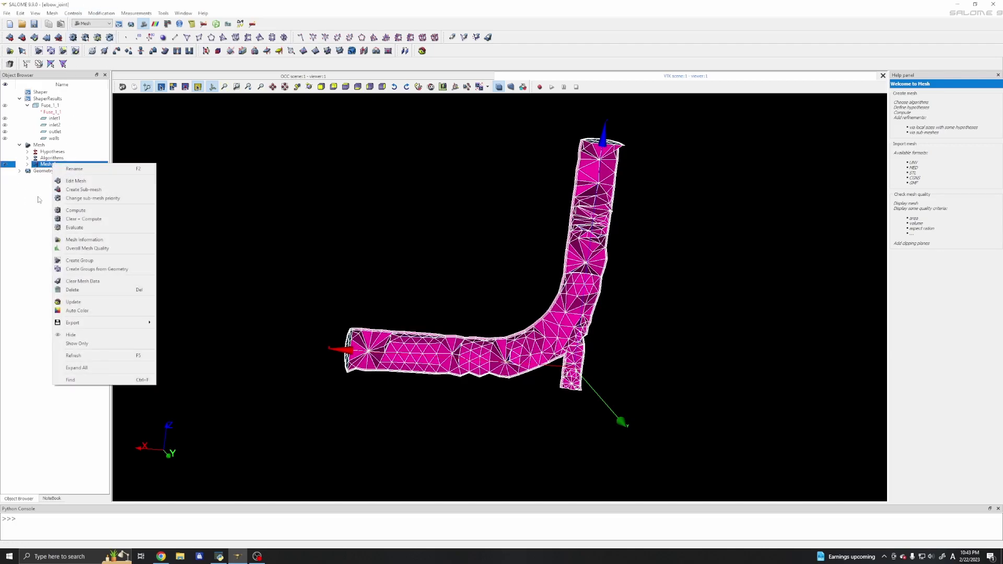
left_click(79, 345)
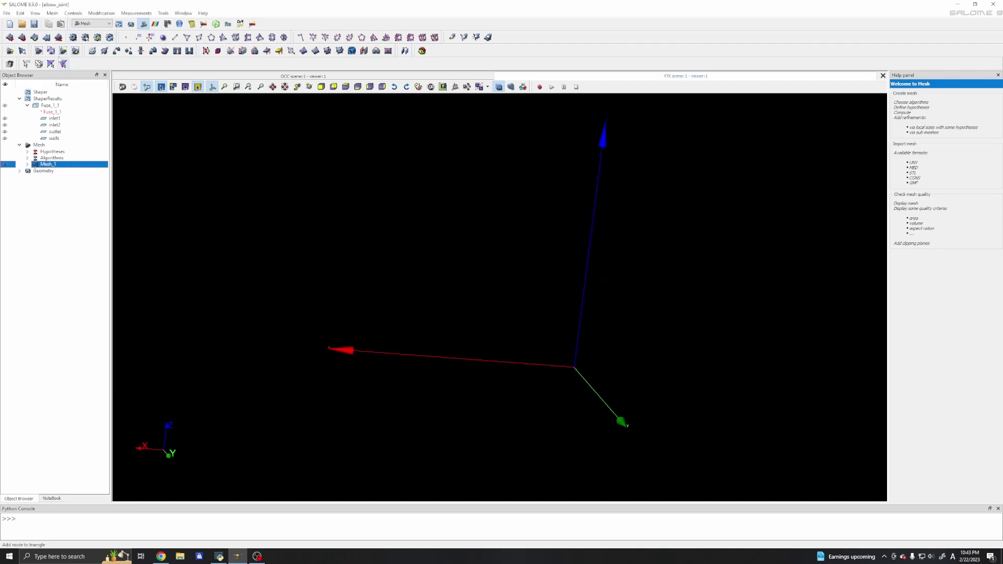
left_click(73, 38)
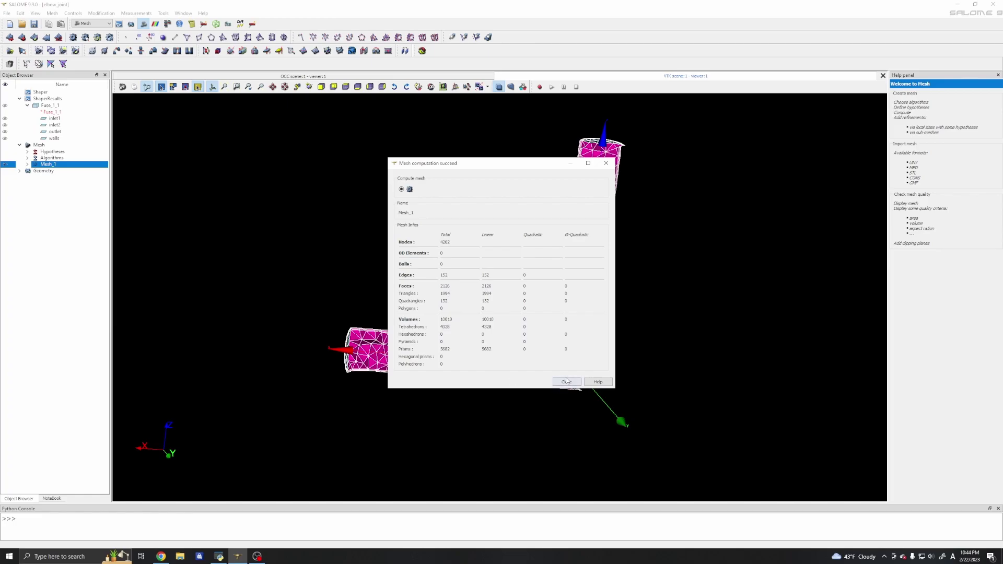
left_click(567, 382)
Step: Zoom and orbit the clipped elbow to inspect the finer tetrahedra and wall layers
right_click(44, 165)
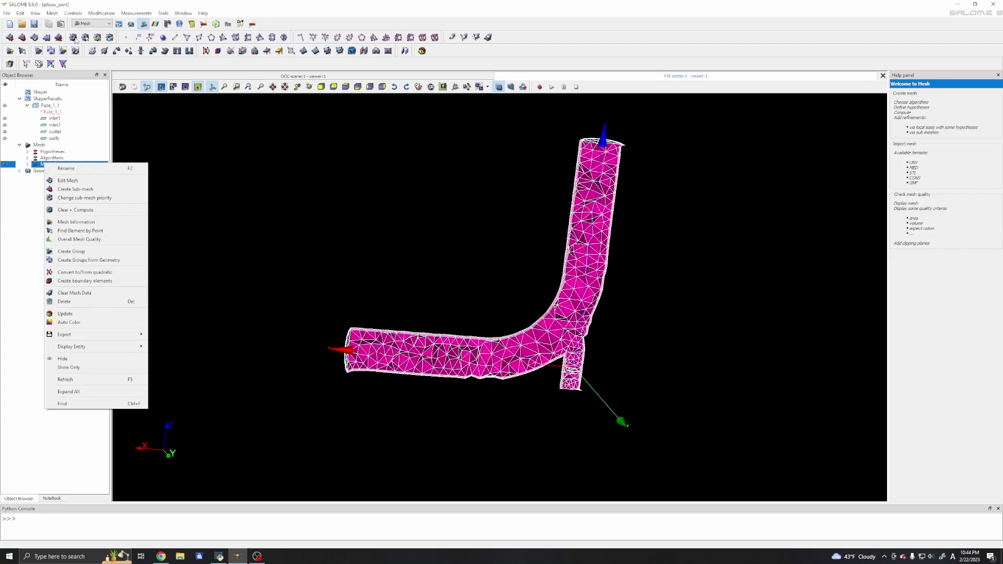
left_click(271, 159)
left_click(413, 286)
left_click_drag(611, 296, 584, 288, "ctrl")
scroll(511, 325, "up", 5)
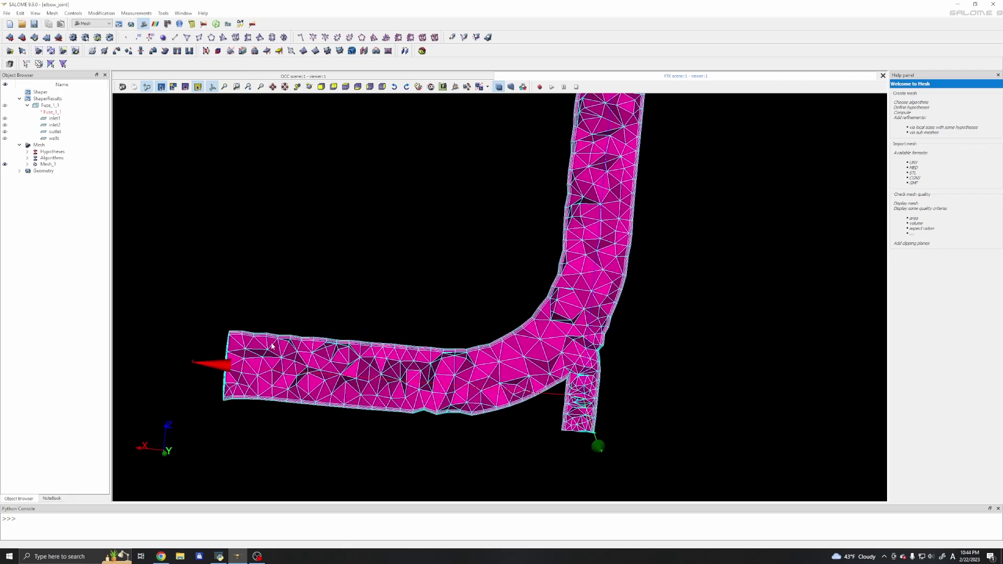
scroll(416, 363, "up", 4)
scroll(399, 352, "down", 4)
scroll(399, 353, "down", 3)
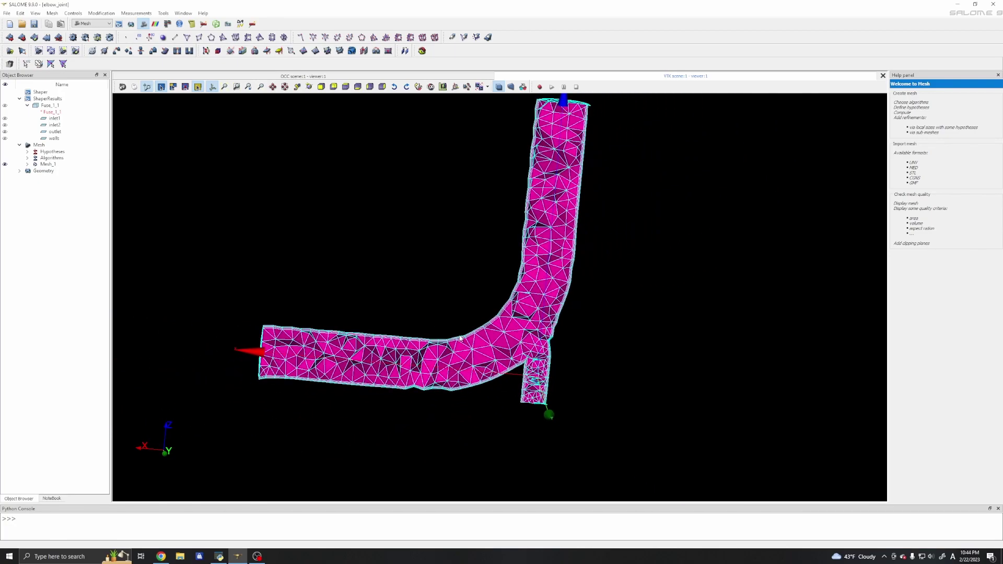
scroll(476, 342, "up", 7)
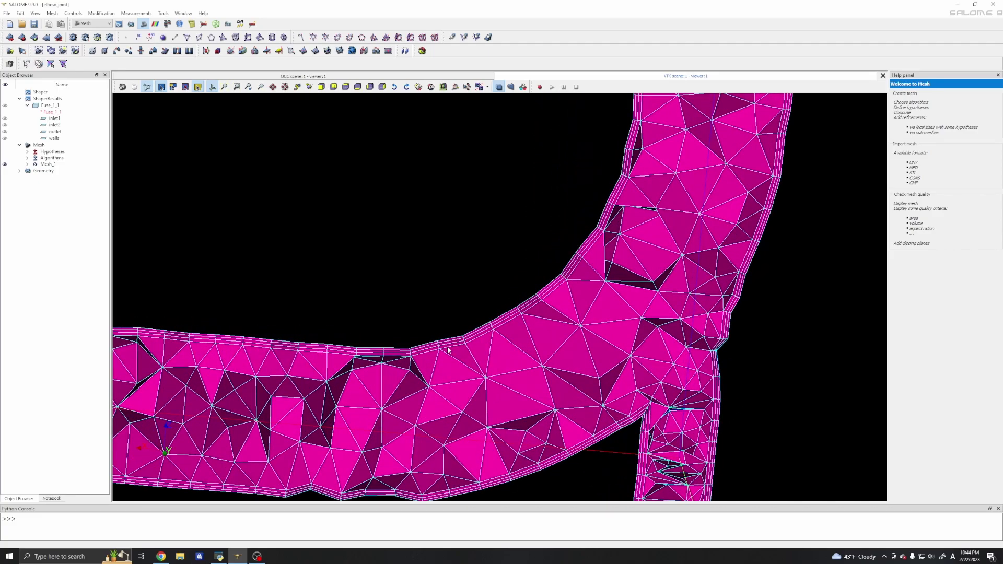
scroll(454, 346, "up", 1)
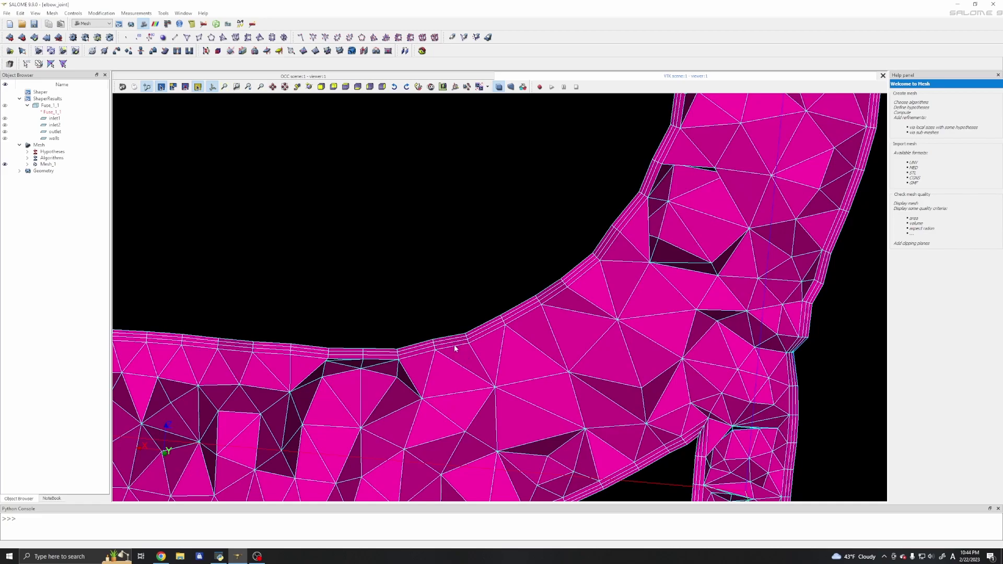
scroll(405, 233, "down", 3)
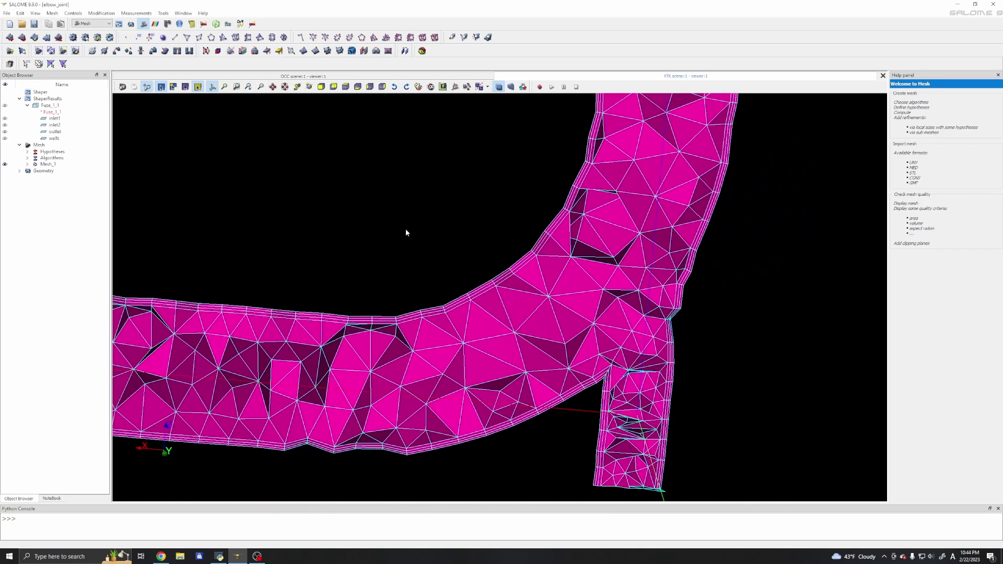
scroll(403, 230, "down", 5)
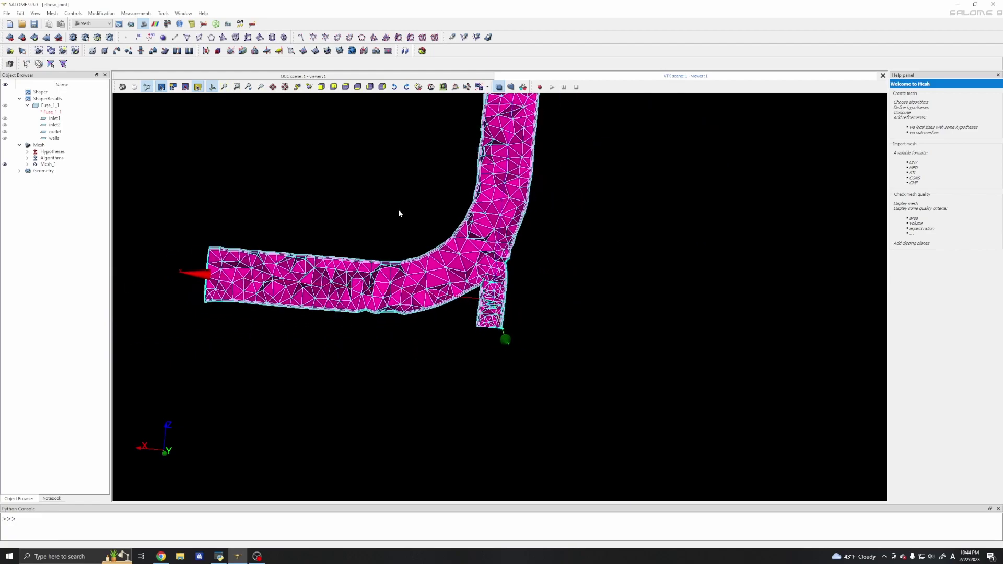
right_click_drag(383, 175, 510, 274, "ctrl")
right_click_drag(396, 172, 485, 265, "ctrl")
right_click_drag(413, 227, 477, 284, "ctrl")
right_click_drag(422, 229, 401, 262, "ctrl")
right_click_drag(513, 140, 474, 174, "ctrl")
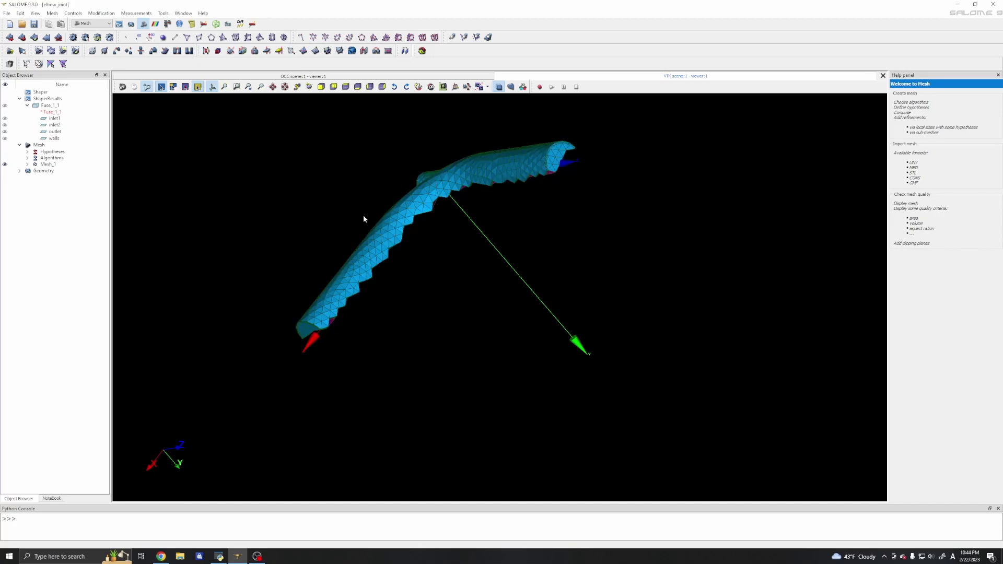
right_click_drag(479, 263, 342, 257, "ctrl")
right_click_drag(508, 166, 320, 233, "ctrl")
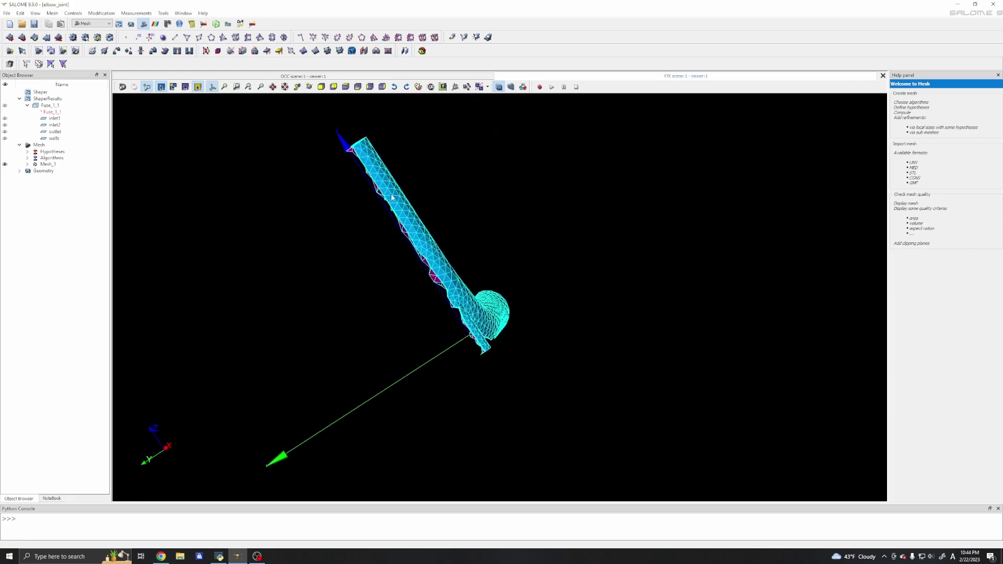
right_click_drag(381, 280, 489, 258, "ctrl")
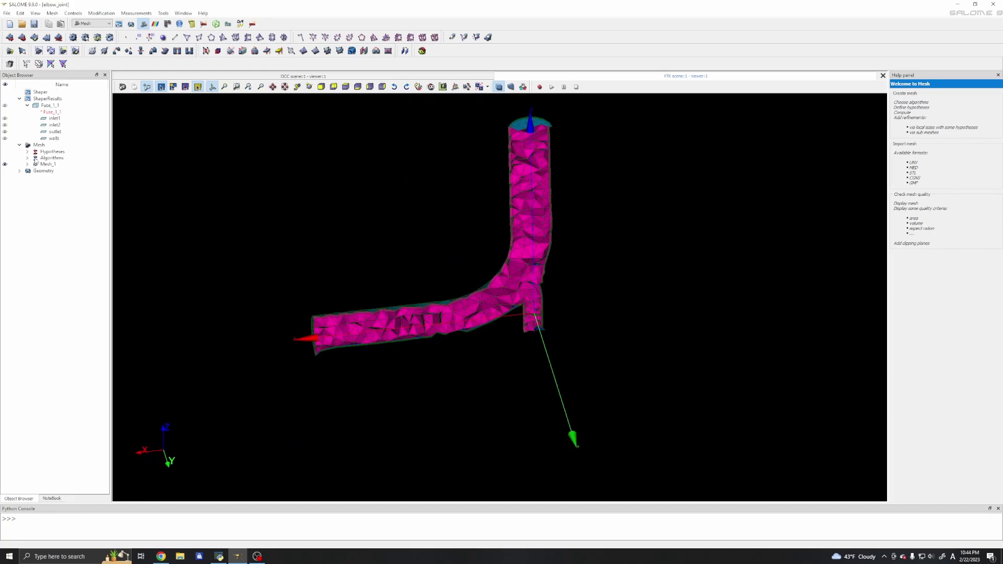
left_click(45, 165)
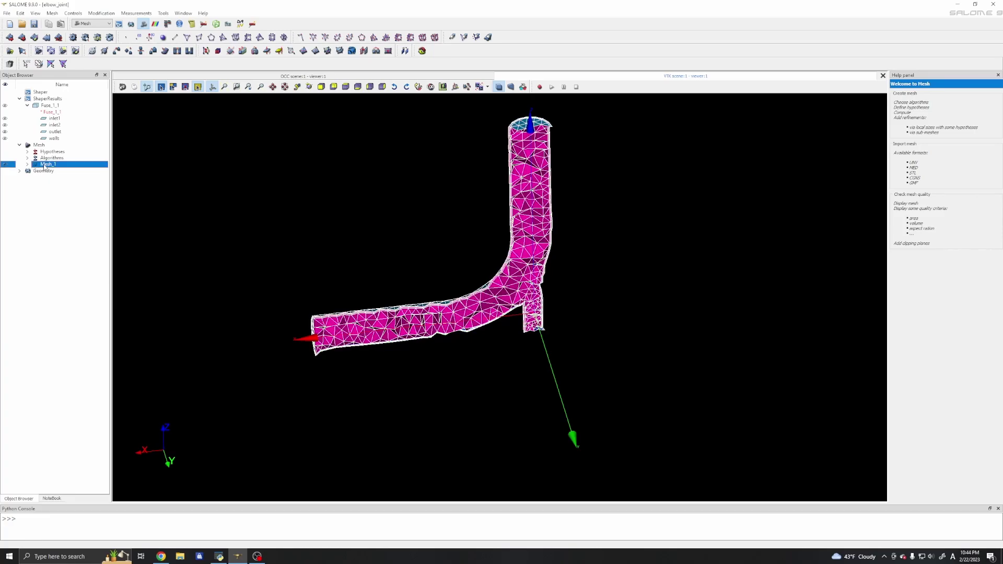
Step: Start a Mesh_1 sub-mesh on the walls group with NETGEN 1D-2D as its 2D algorithm
right_click(45, 166)
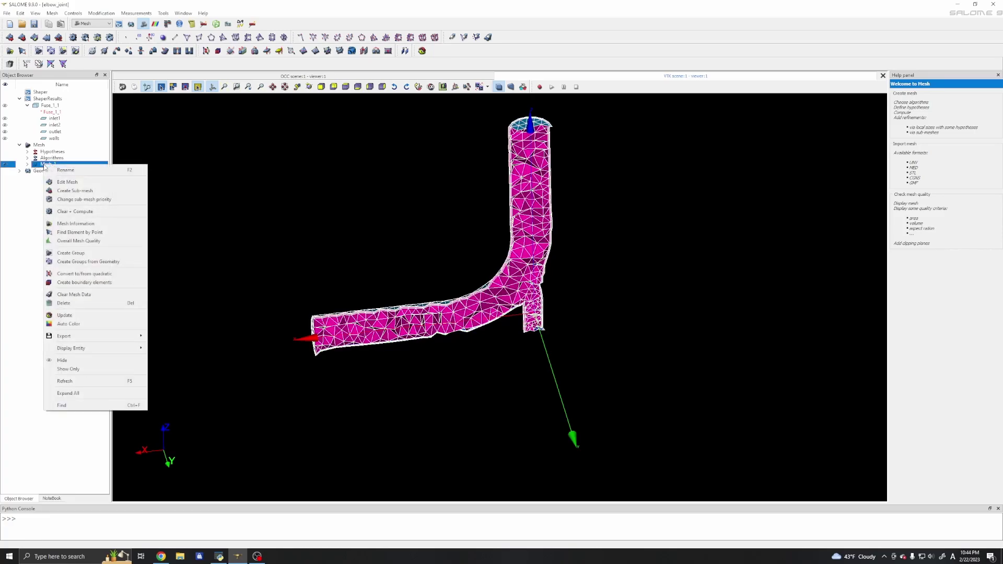
left_click(68, 191)
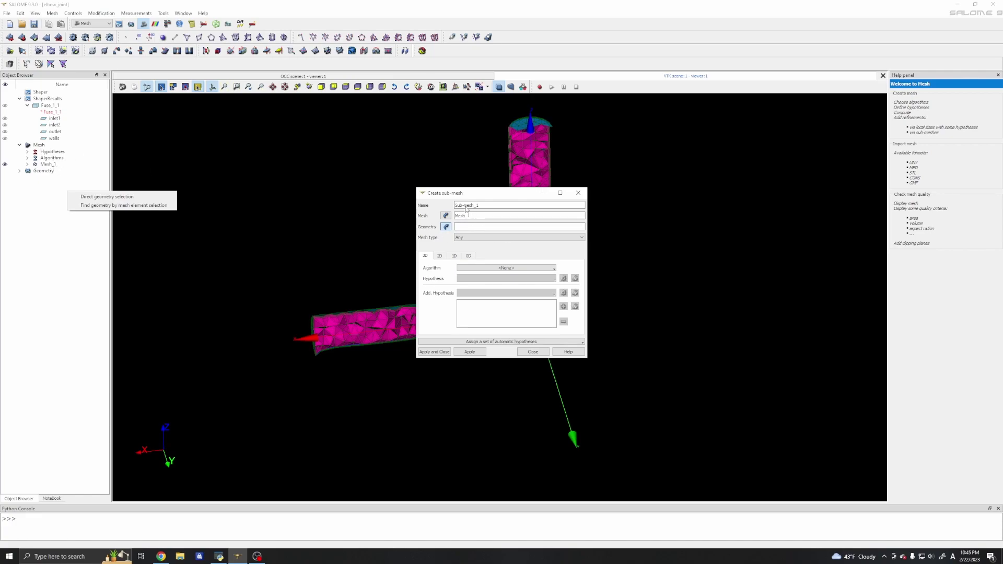
left_click(463, 229)
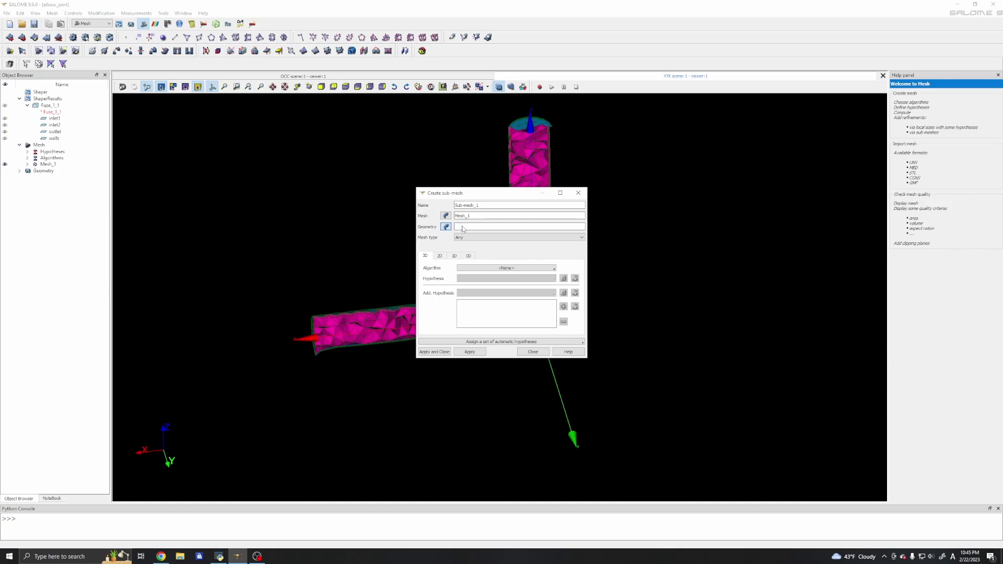
left_click(445, 227)
left_click(52, 139)
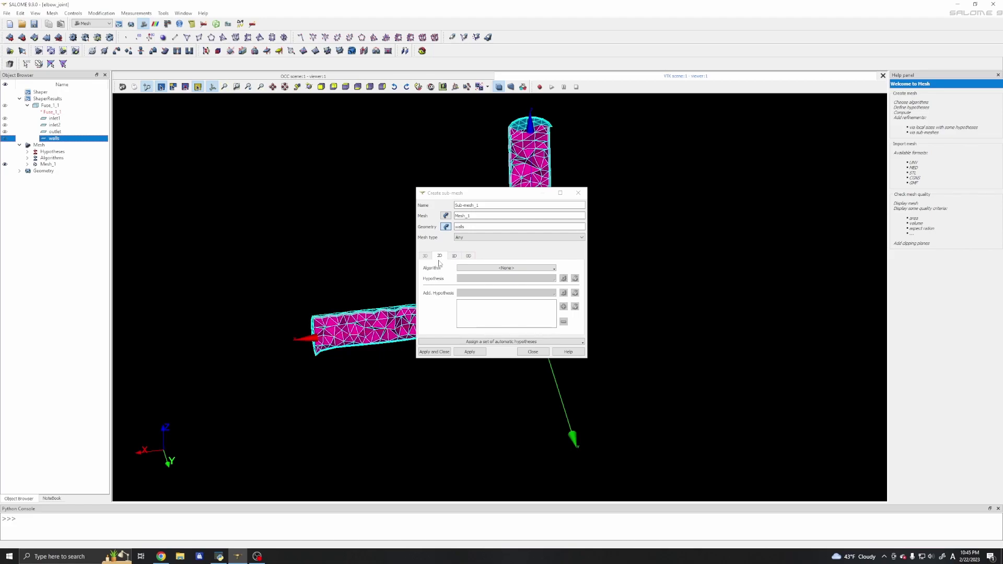
left_click(474, 270)
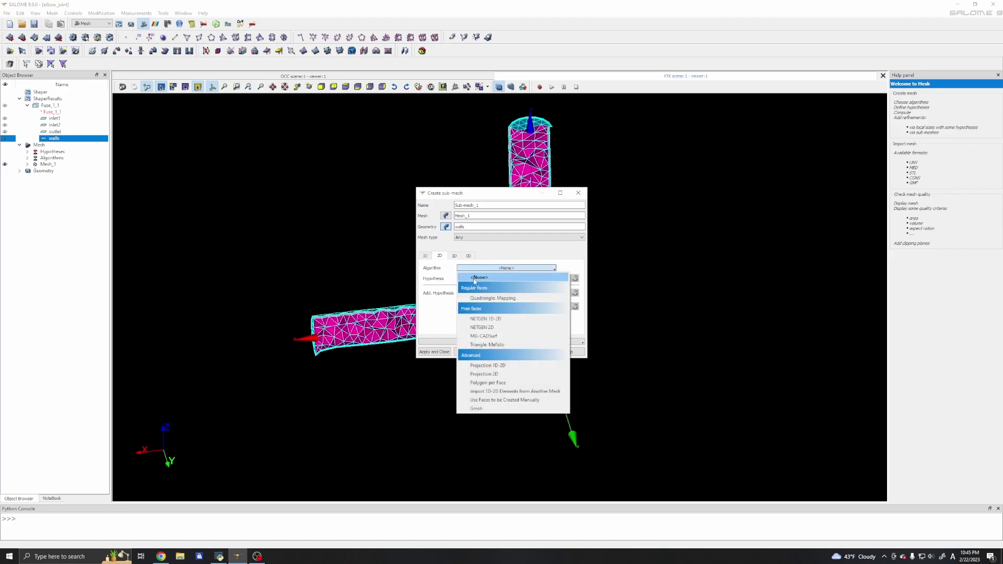
left_click(481, 318)
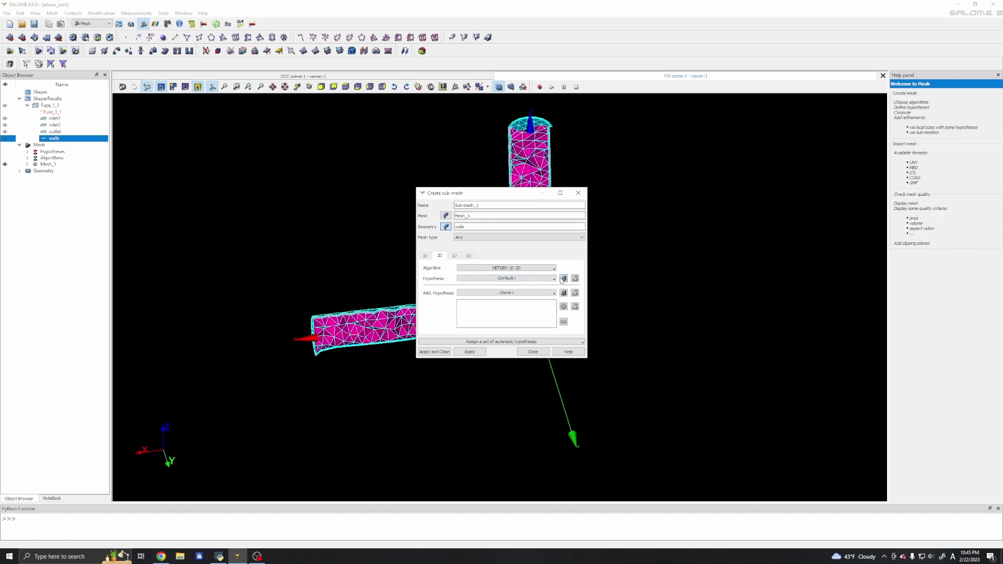
left_click(563, 279)
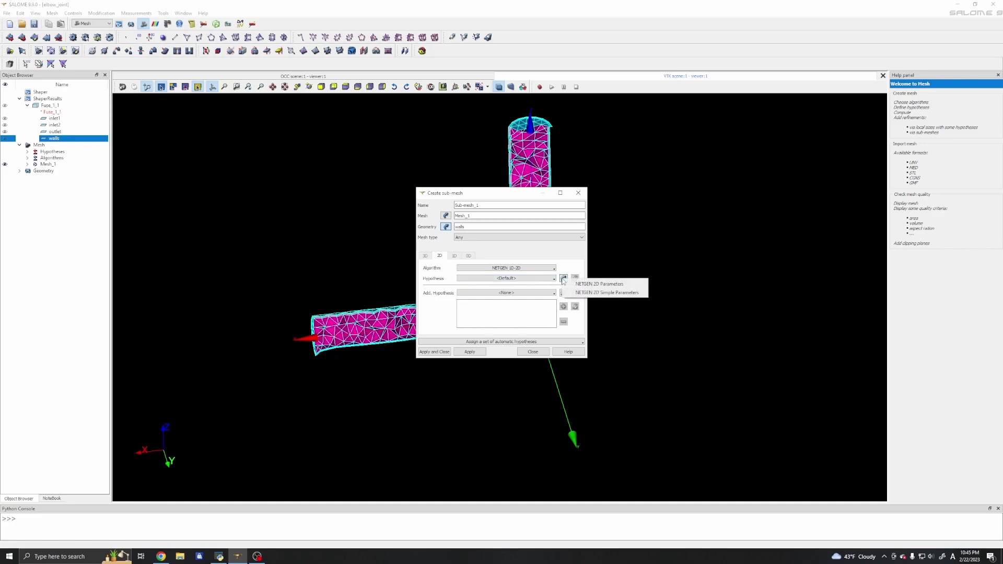
Step: Create a NETGEN 2D Parameters hypothesis with edited max and min sizes, then apply the sub-mesh
left_click(577, 286)
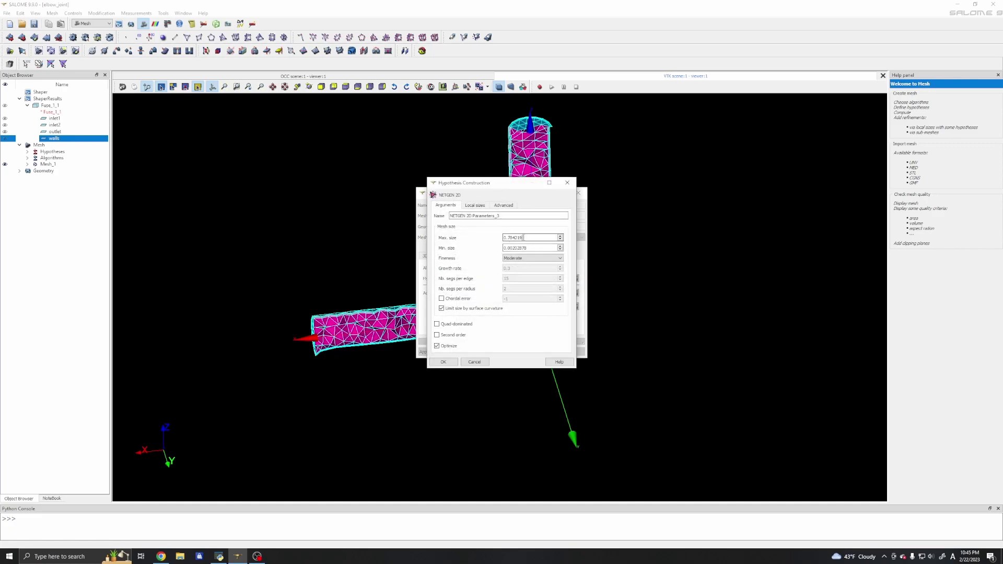
left_click_drag(523, 237, 512, 238)
type("2")
left_click_drag(528, 248, 513, 248)
key("BackSpace")
left_click(452, 362)
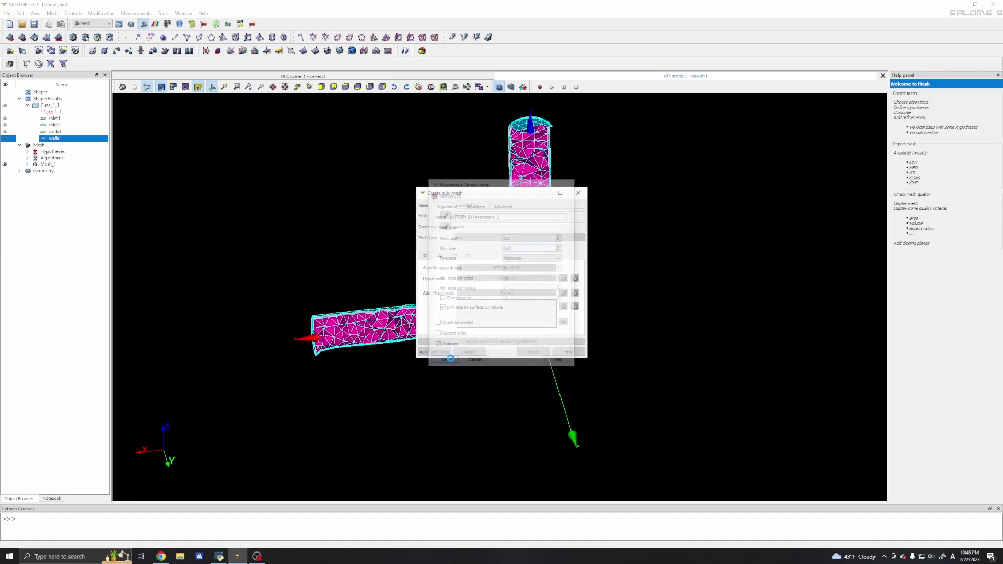
left_click(469, 352)
left_click(533, 352)
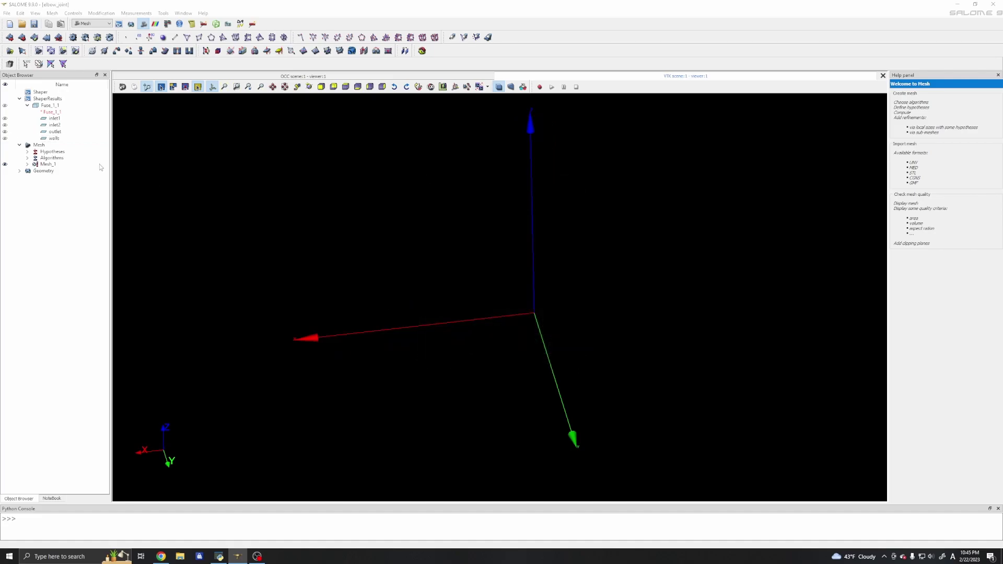
Step: Compute Sub-mesh_1 under Mesh_1 and orbit to view the triangulated elbow walls
left_click(27, 165)
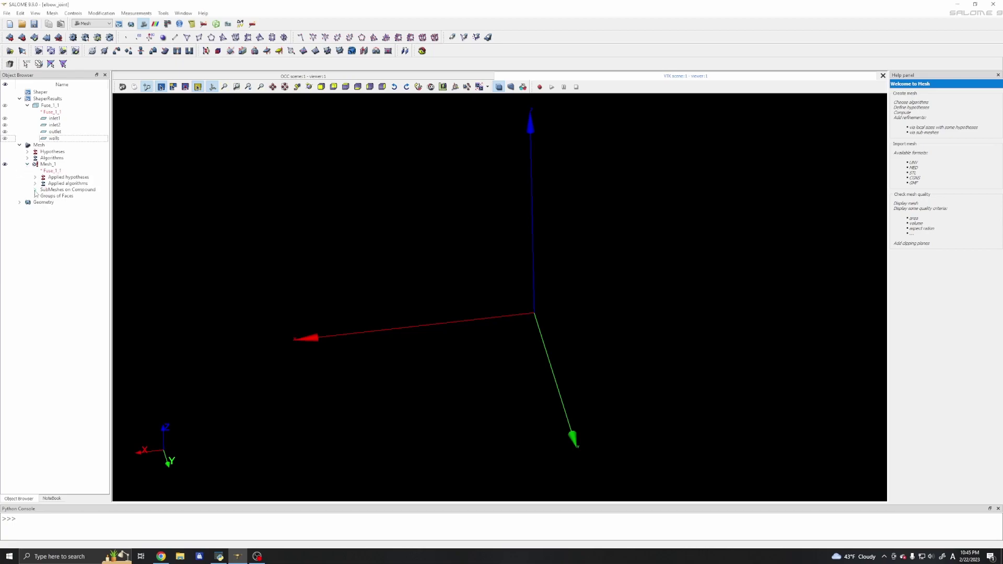
left_click(35, 191)
right_click(59, 199)
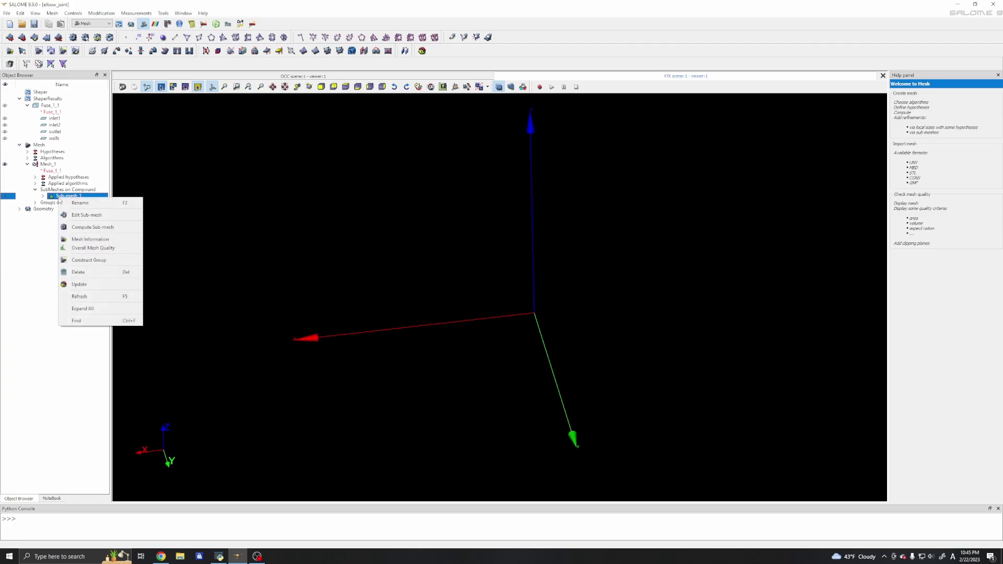
left_click(76, 227)
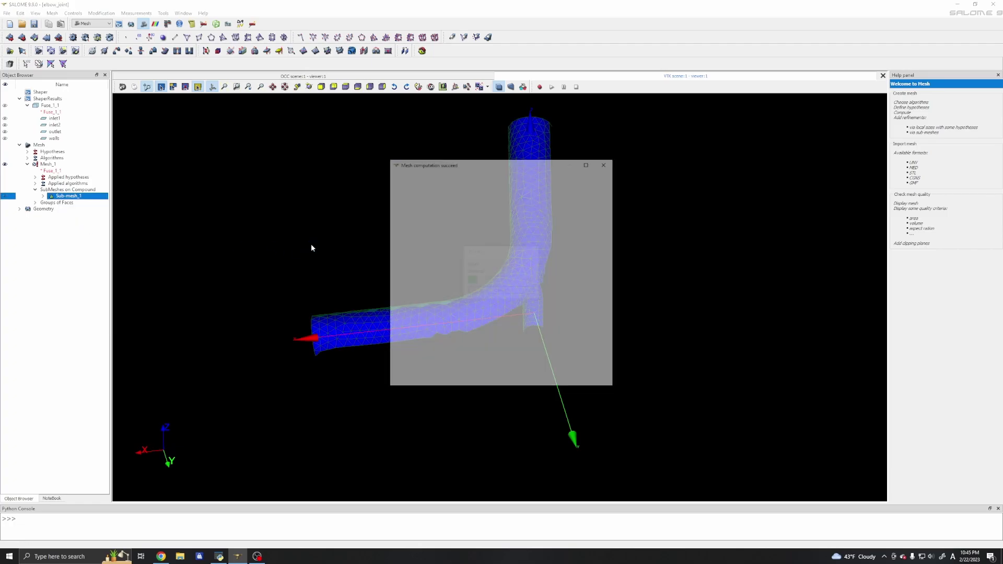
left_click(567, 382)
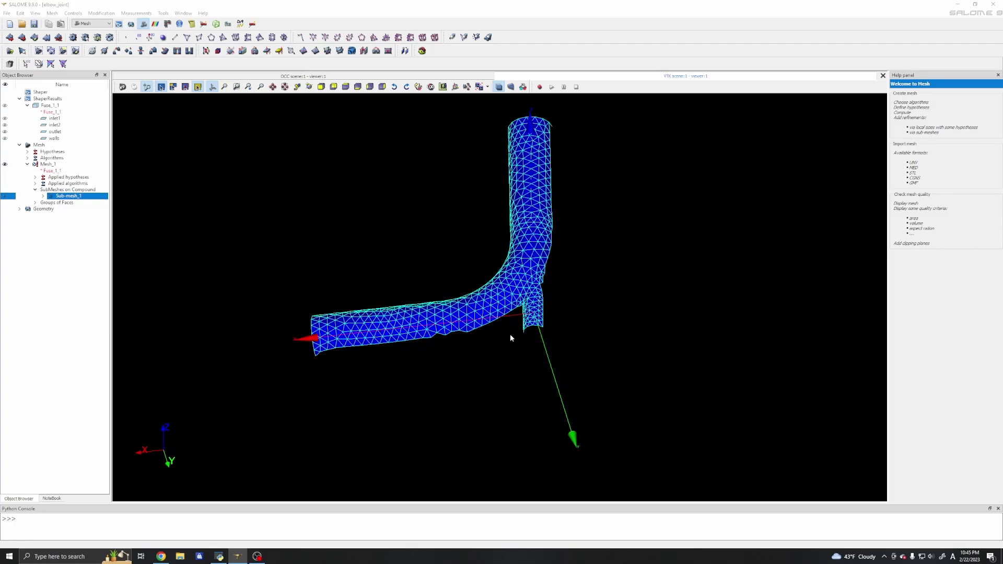
right_click_drag(513, 338, 438, 282, "ctrl")
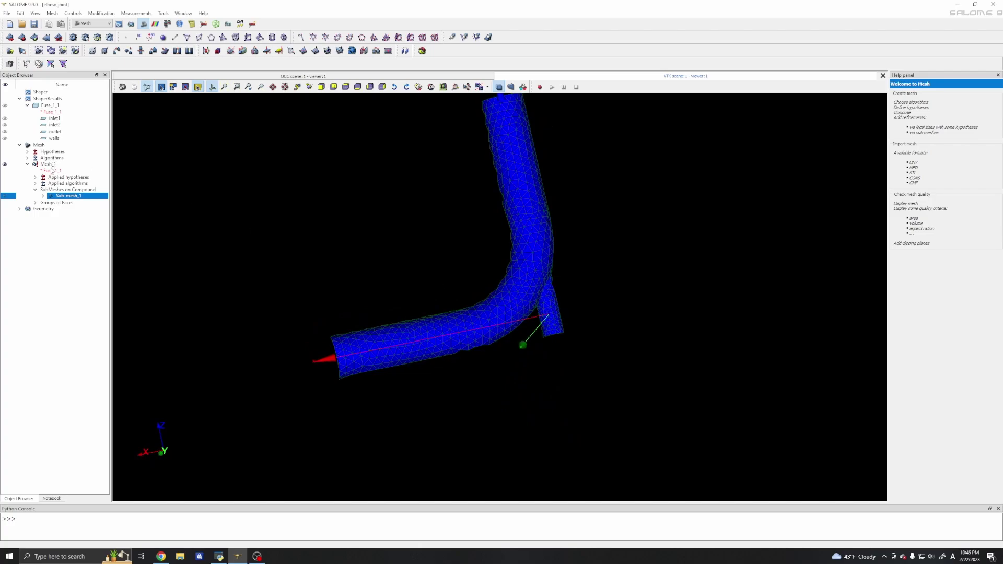
Step: Assign NETGEN 2D Parameters_1 to Sub-mesh_1 with max size 0.6 and min size 0.01
right_click(64, 197)
left_click(86, 215)
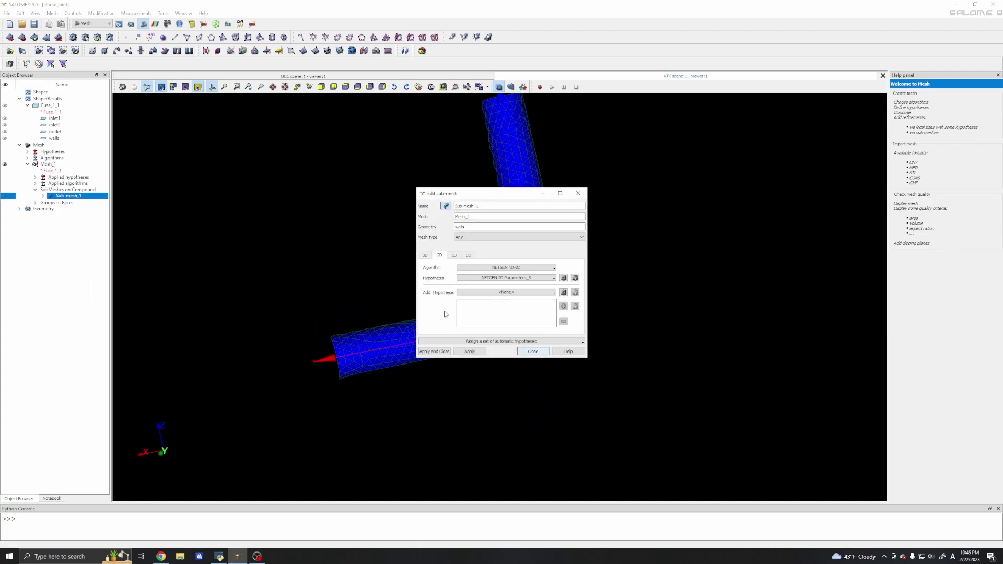
left_click(563, 278)
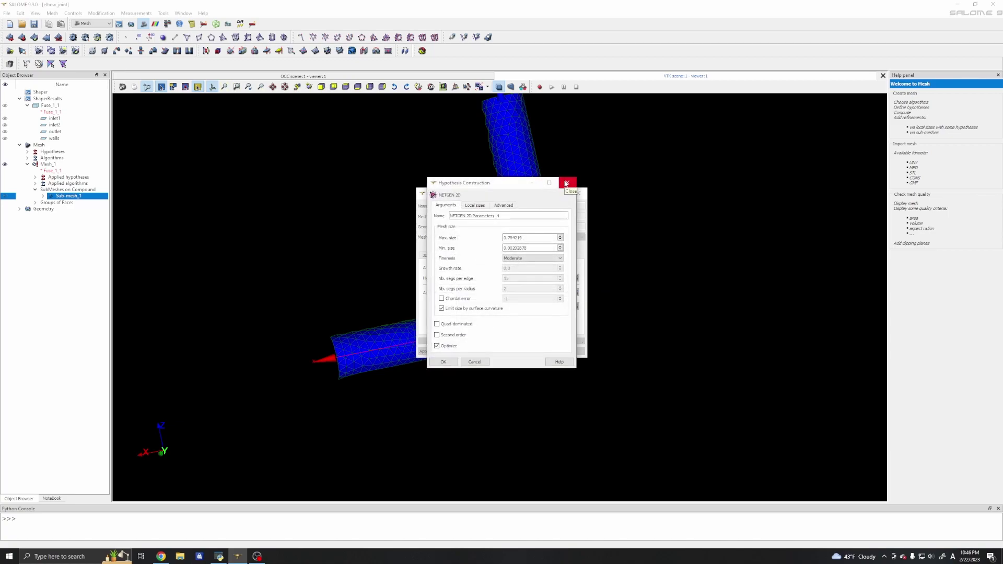
left_click(567, 183)
left_click(548, 278)
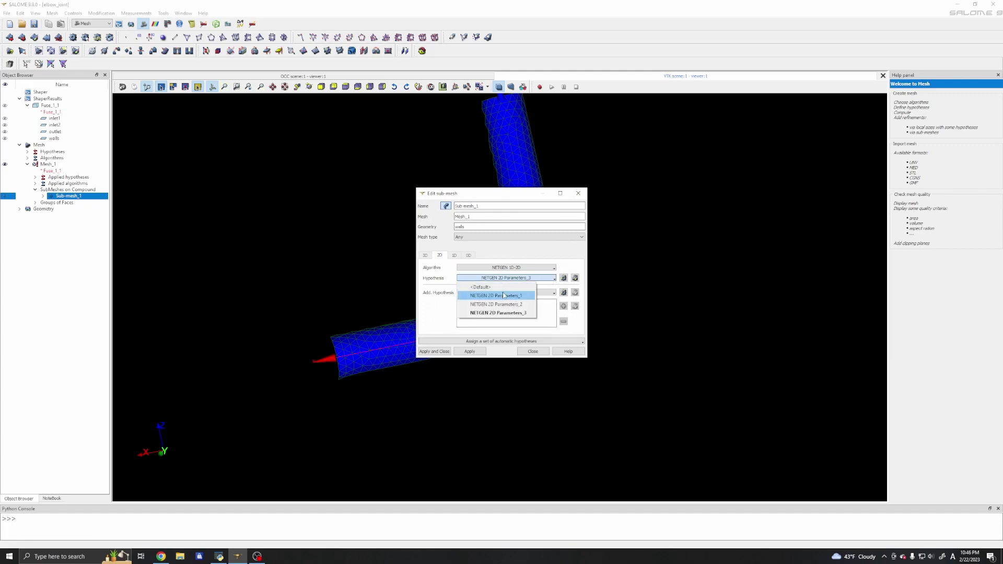
left_click(502, 296)
left_click(563, 278)
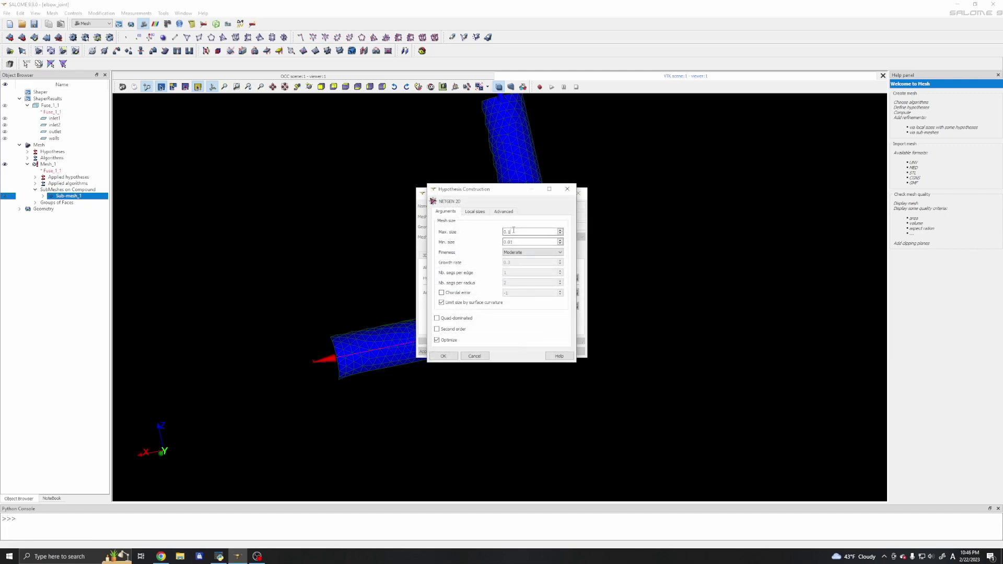
left_click(451, 357)
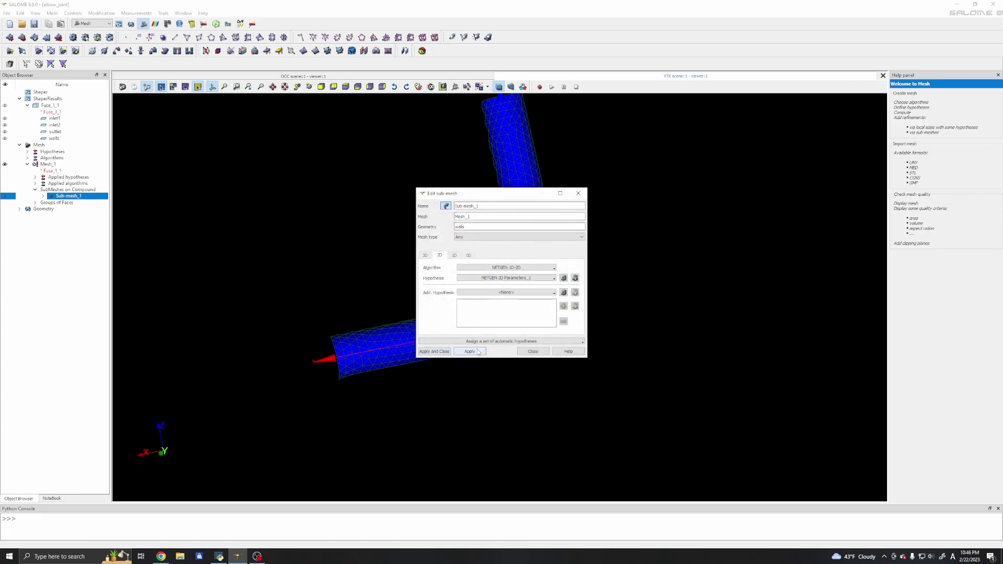
left_click(534, 351)
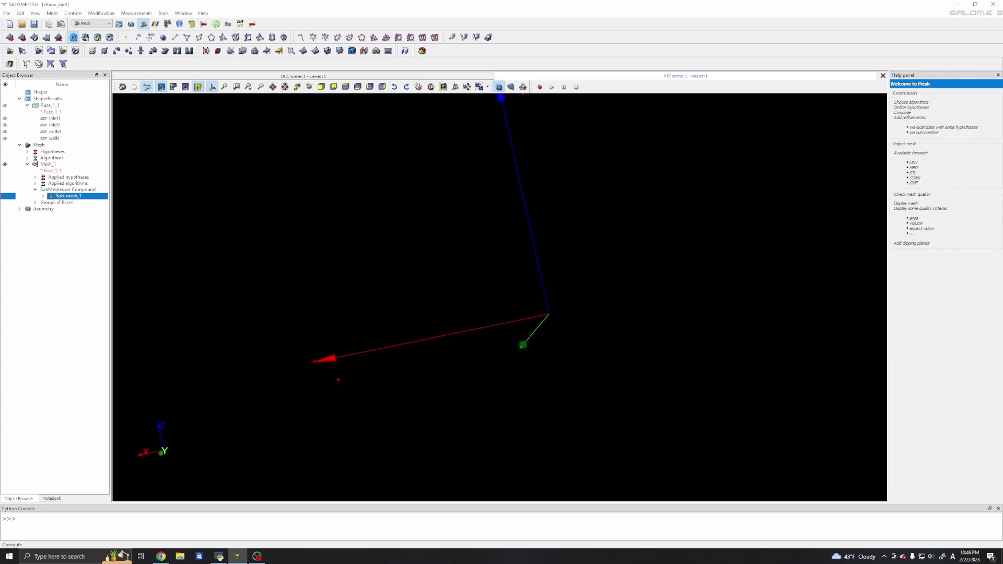
Step: Recompute Sub-mesh_1 into 6806 wall triangles and 267 edges, then select Mesh_1
left_click(73, 37)
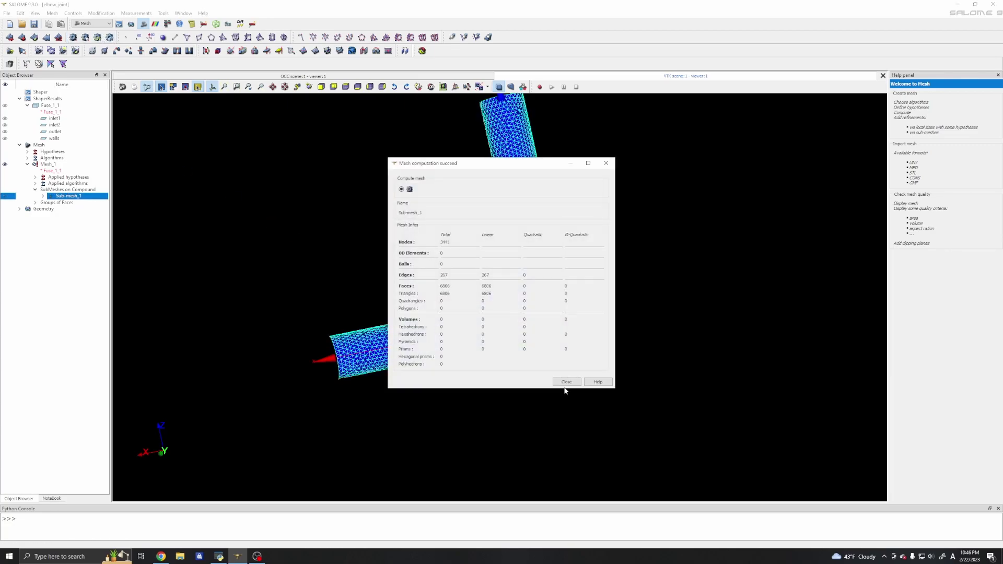
left_click(565, 386)
right_click_drag(489, 267, 340, 215, "ctrl")
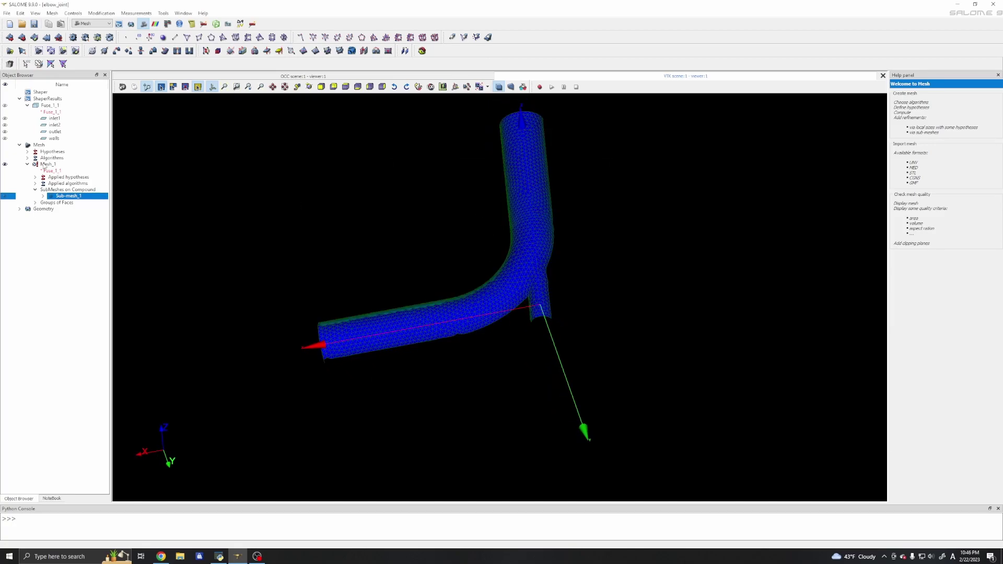
left_click(46, 165)
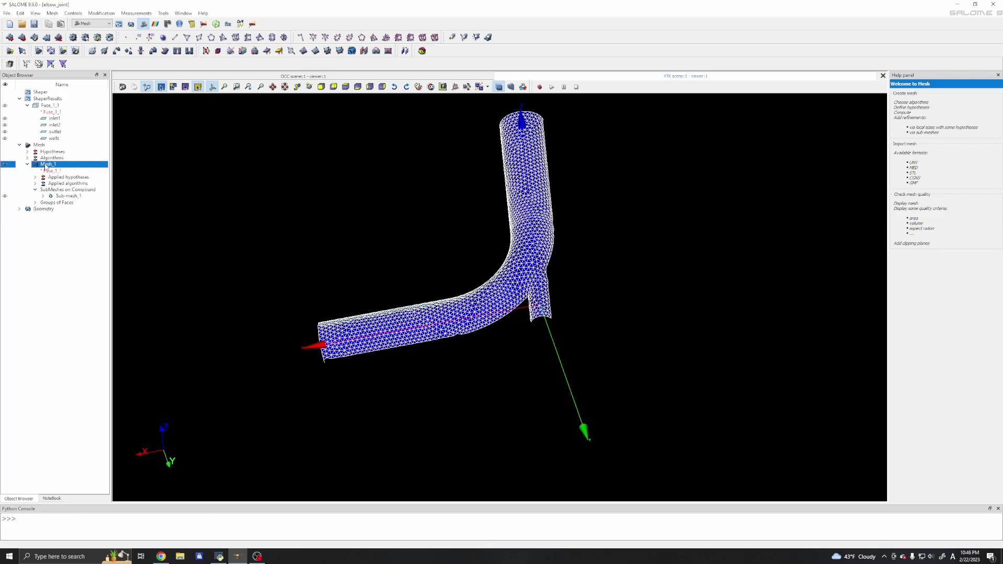
Step: Compute Mesh_1 and inspect the interior tetrahedra and wall boundary layers in the clipped view
right_click(46, 165)
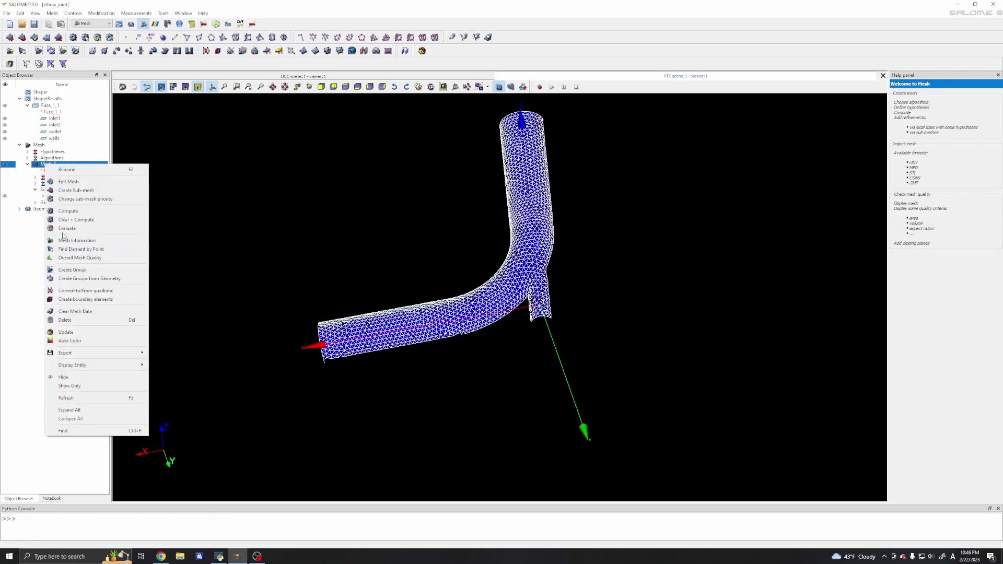
left_click(68, 211)
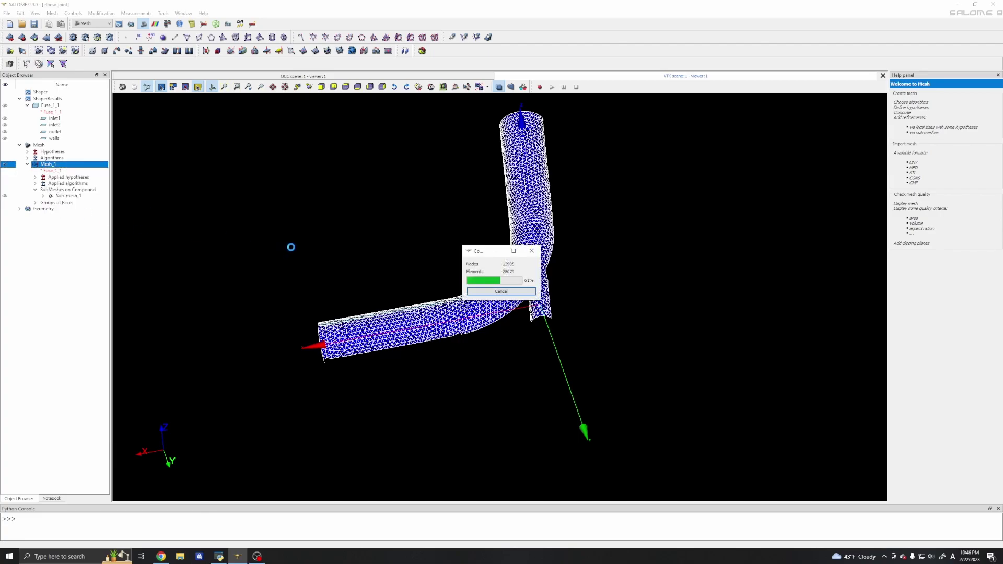
left_click(566, 382)
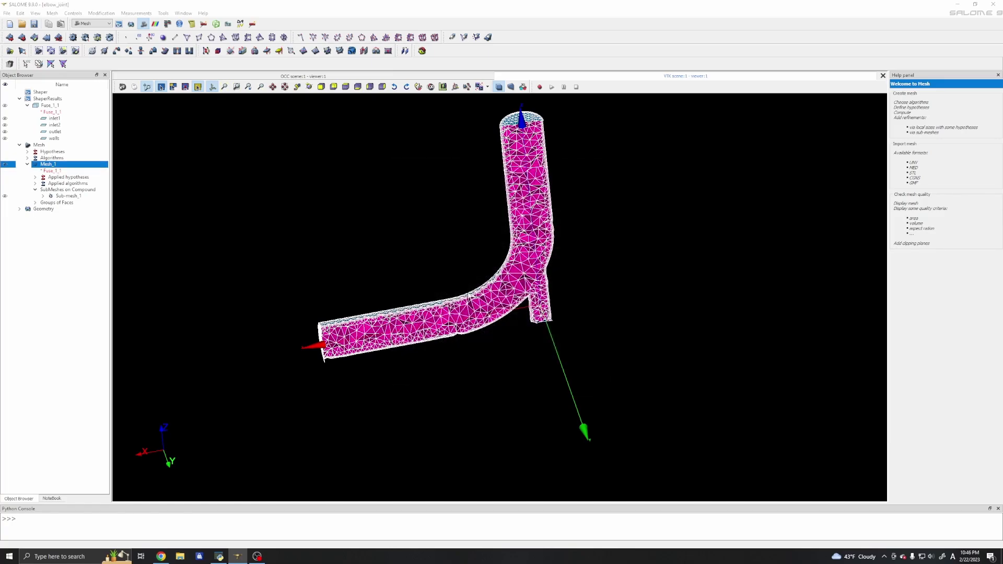
right_click_drag(460, 246, 426, 215, "ctrl")
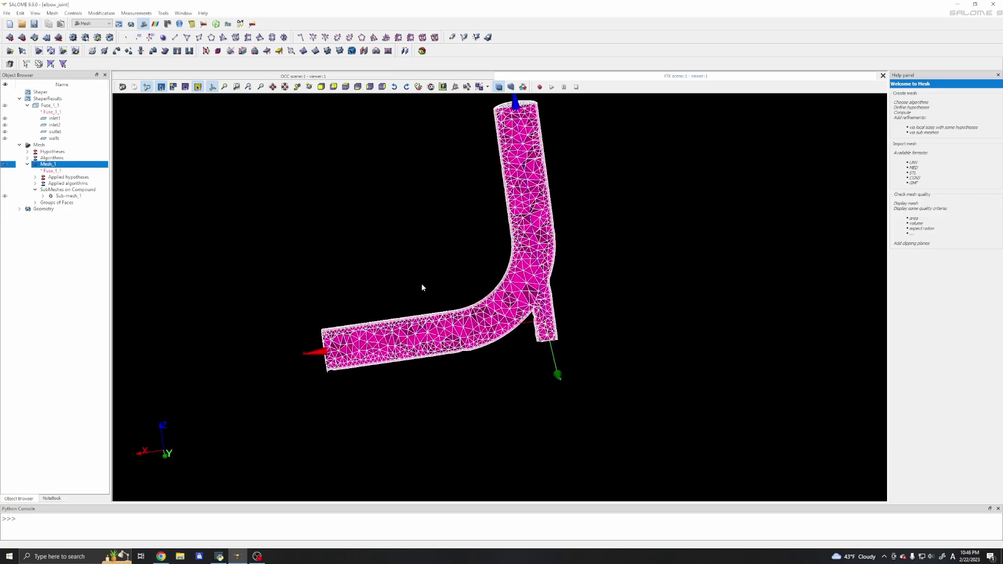
scroll(423, 293, "up", 10)
scroll(411, 326, "up", 2)
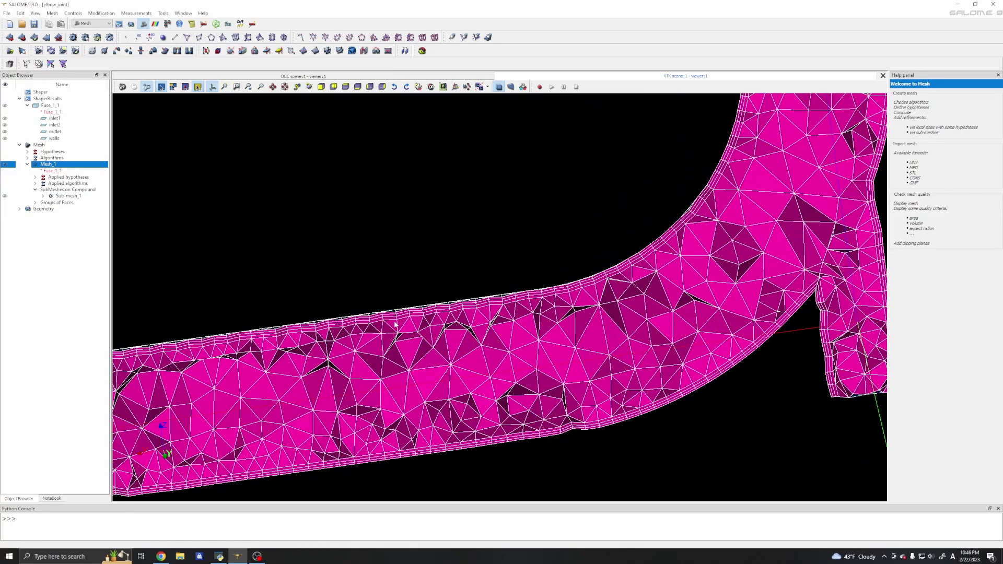
scroll(417, 315, "up", 3)
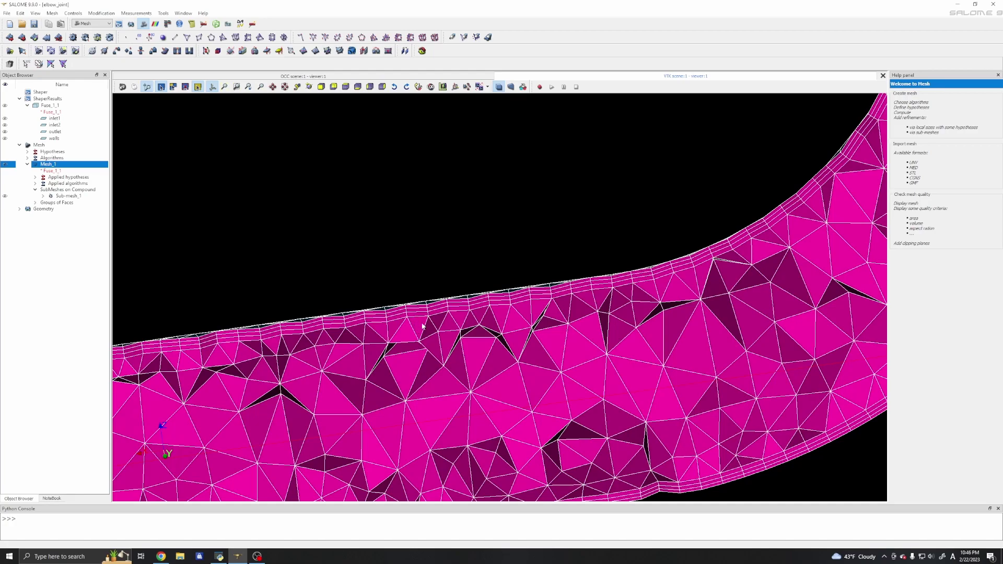
scroll(415, 319, "down", 2)
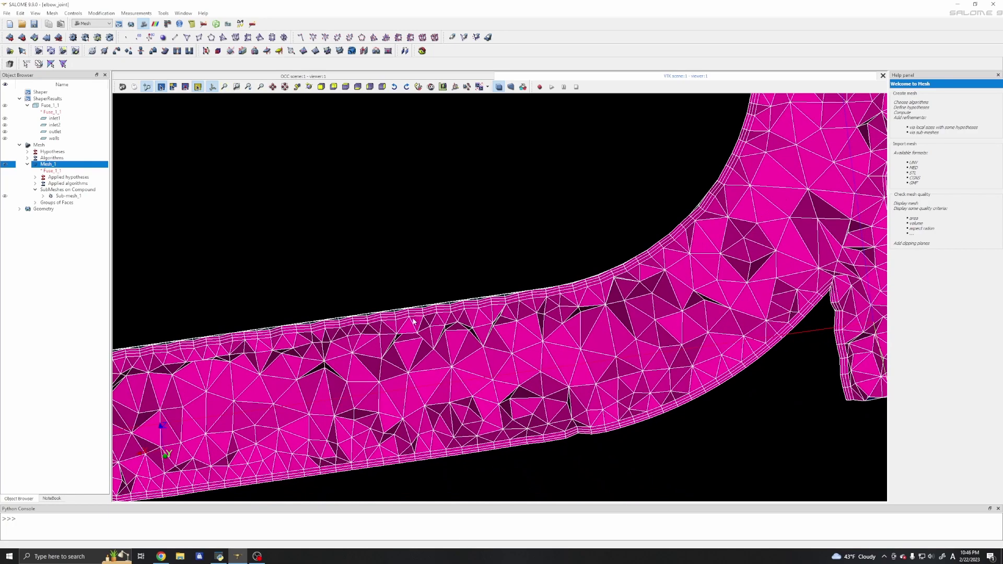
scroll(420, 440, "down", 5)
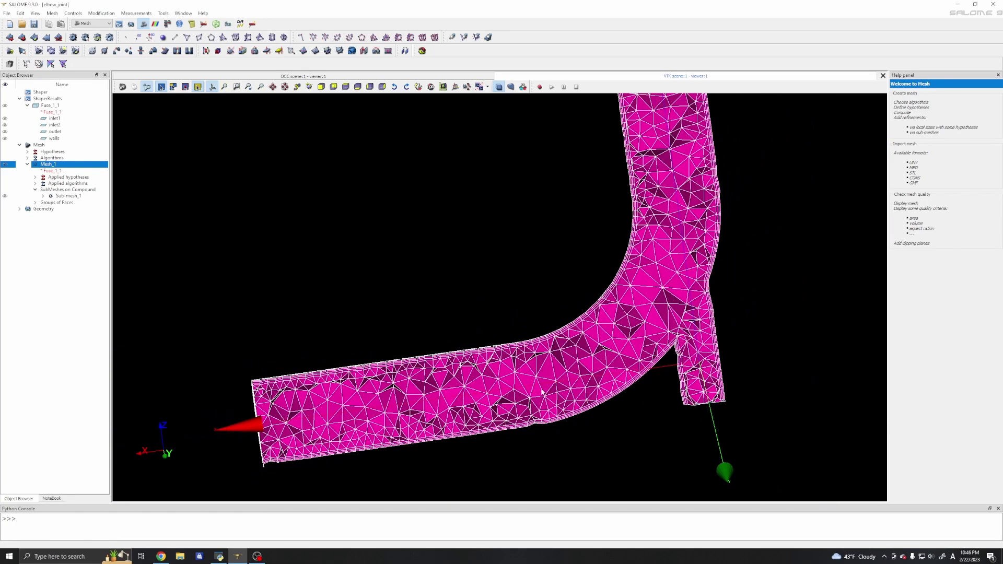
left_click_drag(475, 271, 719, 126)
middle_click_drag(550, 159, 502, 228)
Step: Remove the clipping plane from Mesh_1 so the full elbow surface shows uncut
right_click(401, 278)
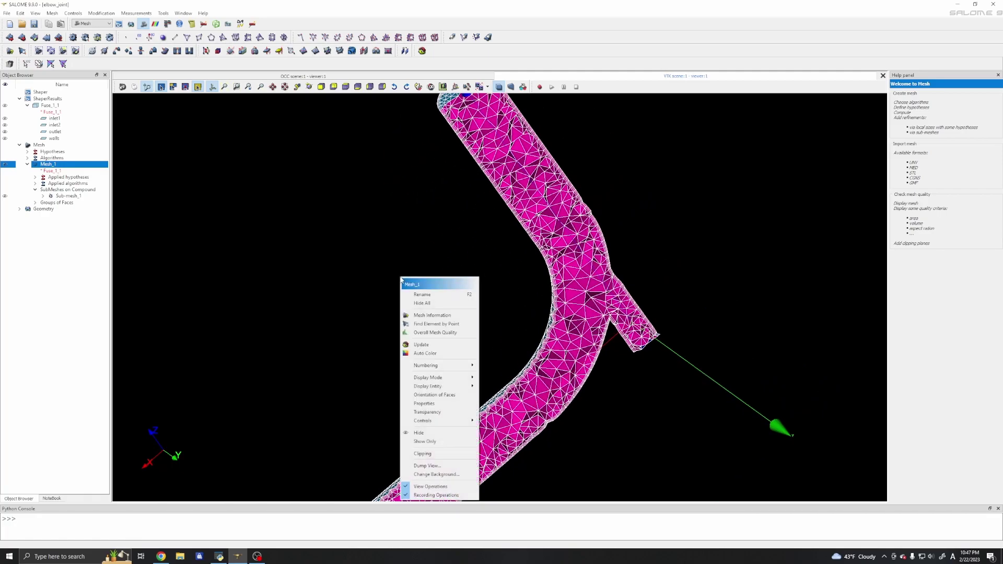
left_click(421, 454)
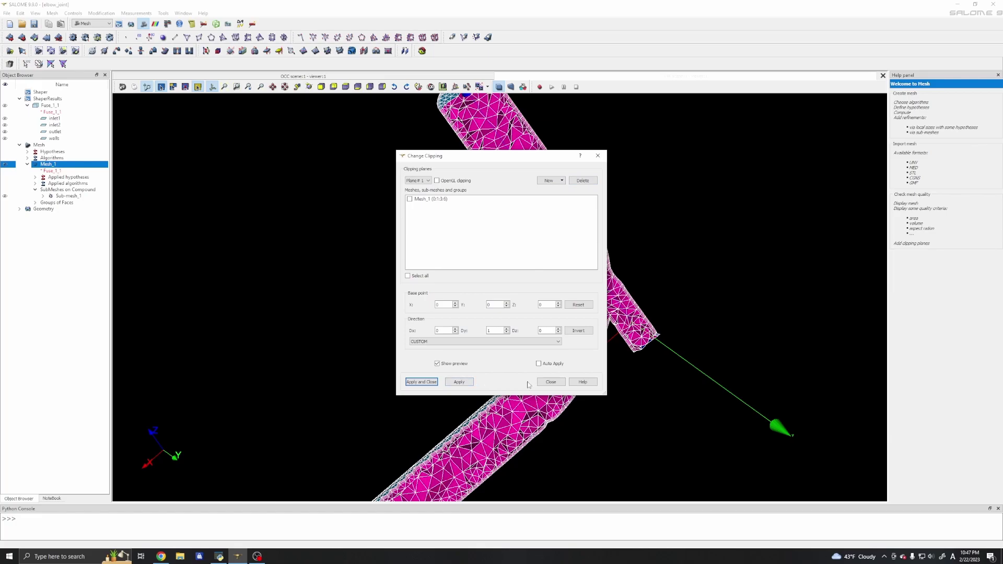
left_click(459, 382)
left_click(551, 382)
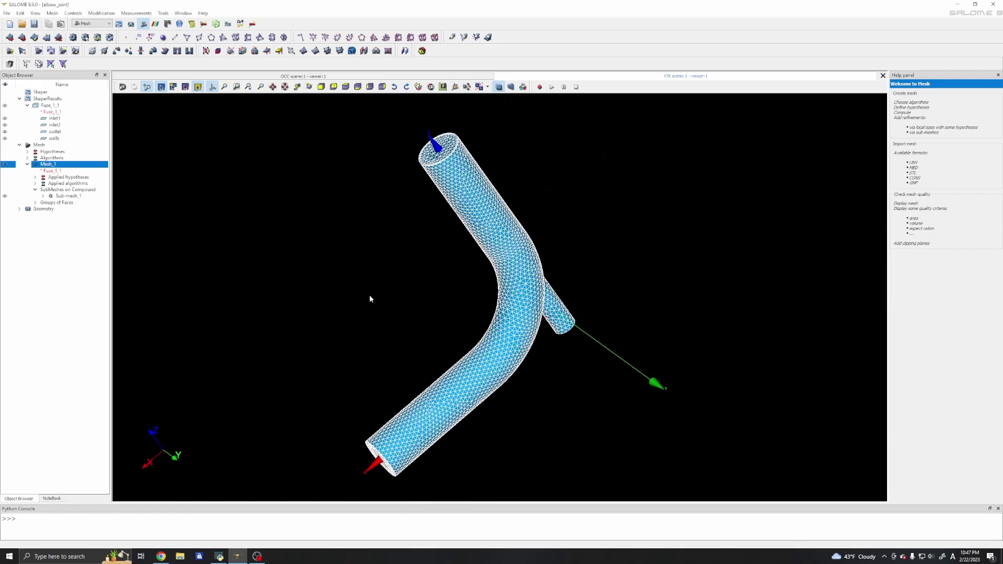
left_click_drag(365, 301, 489, 262)
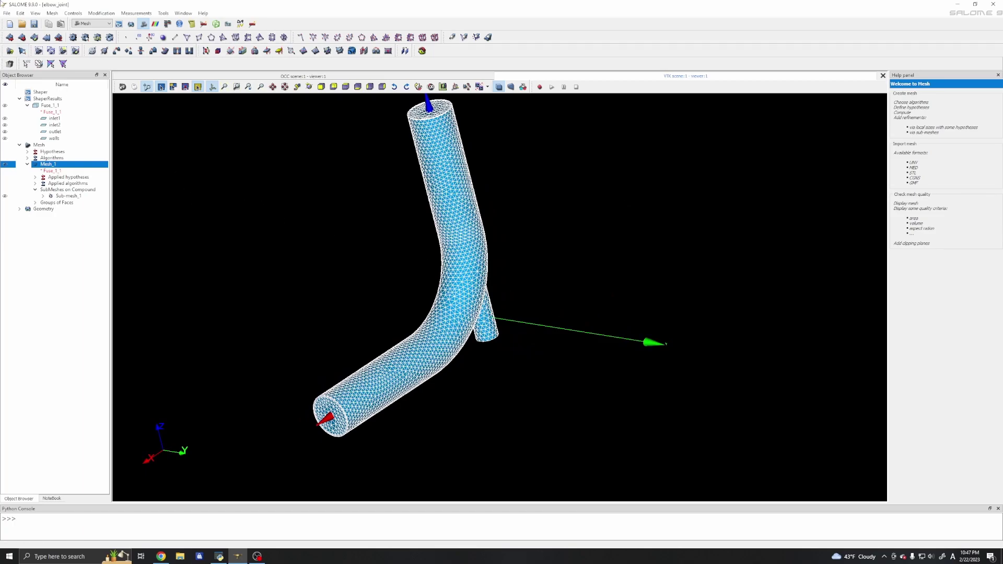
Step: Export Mesh_1 as a UNV file named Mesh_1 in the elbow_joint folder
left_click(7, 14)
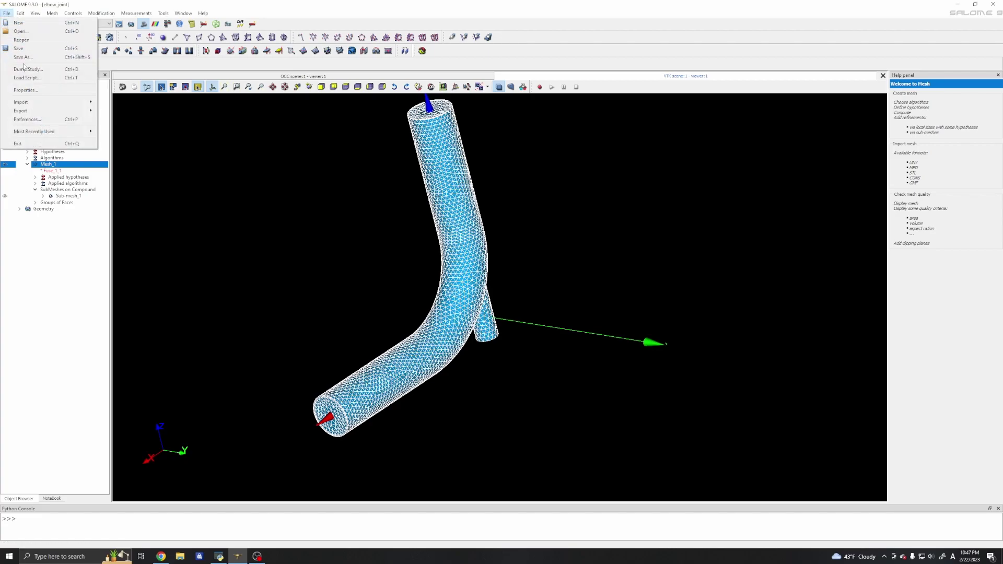
mouse_move(37, 112)
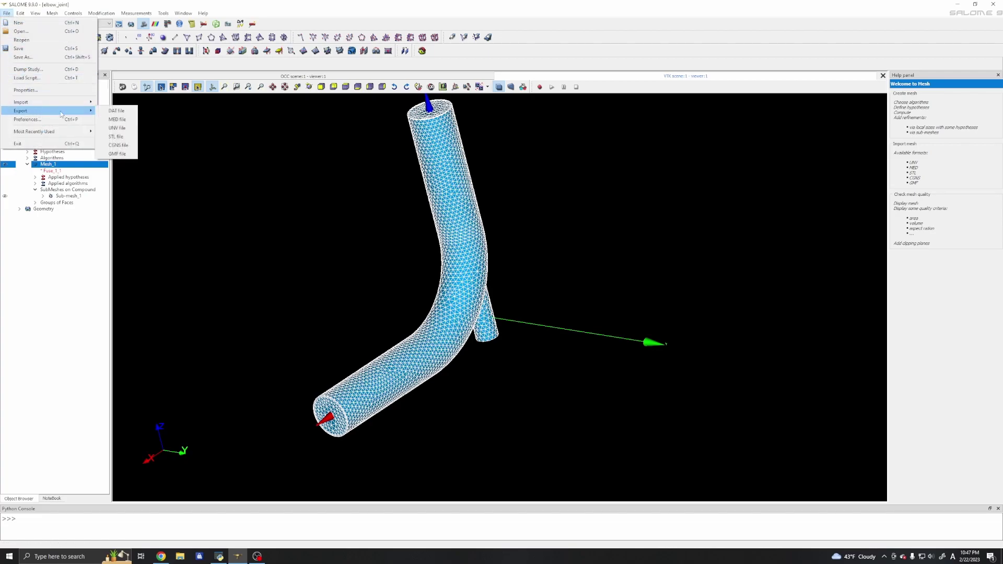
left_click(116, 128)
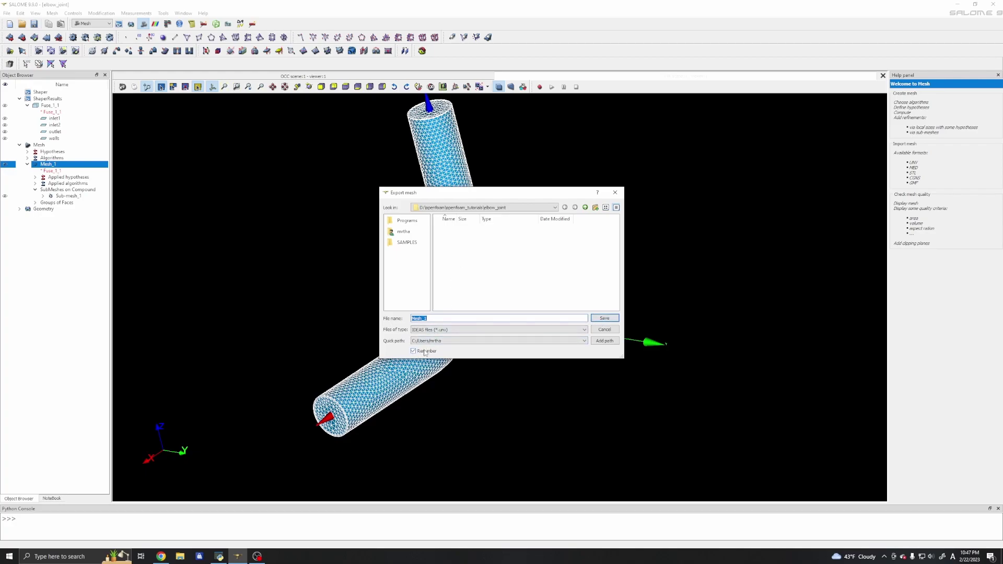
left_click(601, 320)
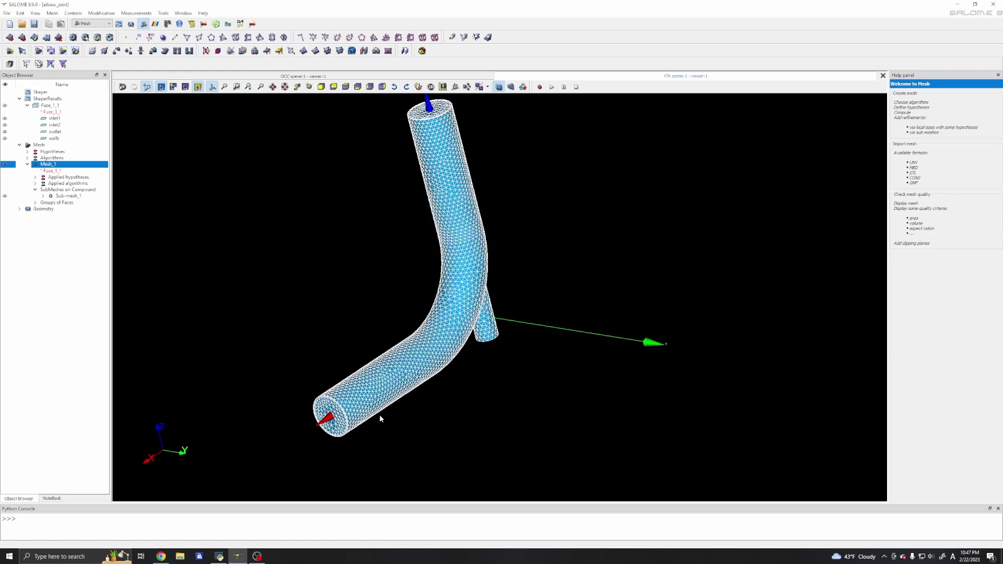